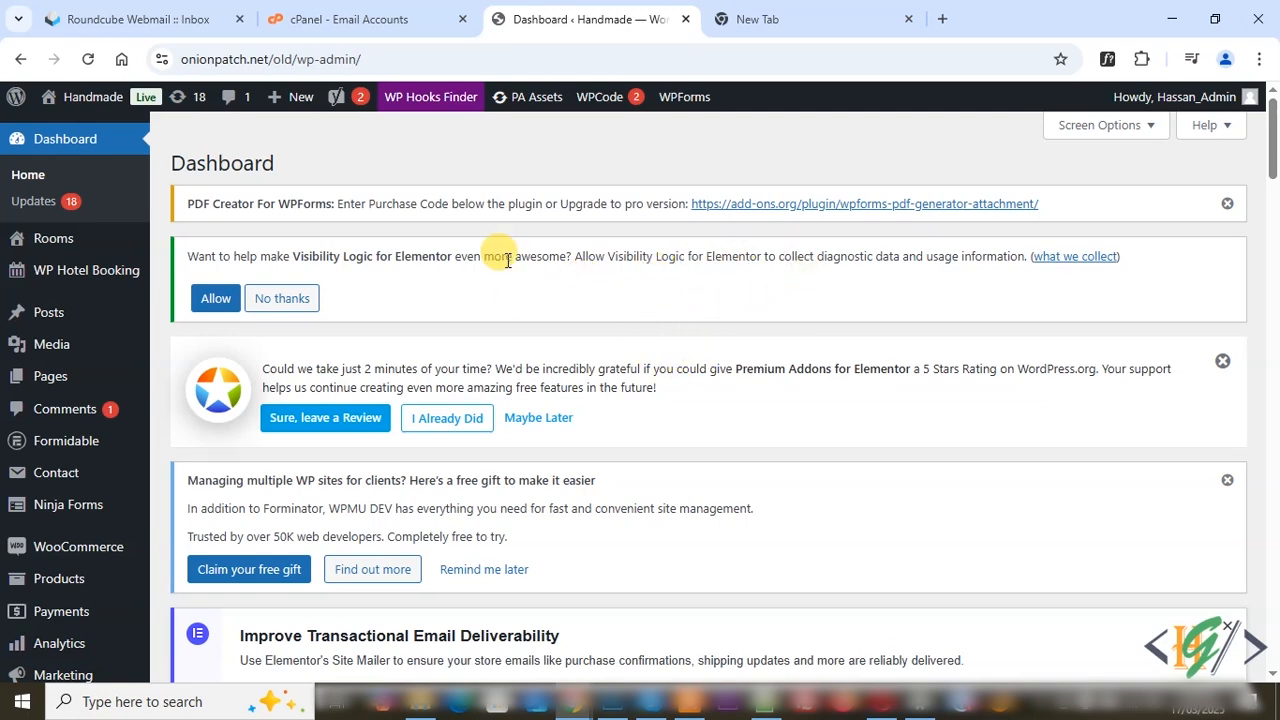
# Open the page for adding new WordPress plugins and search it for "smtp"
pyautogui.scroll(-5, 500, 258)
pyautogui.moveTo(29, 425)
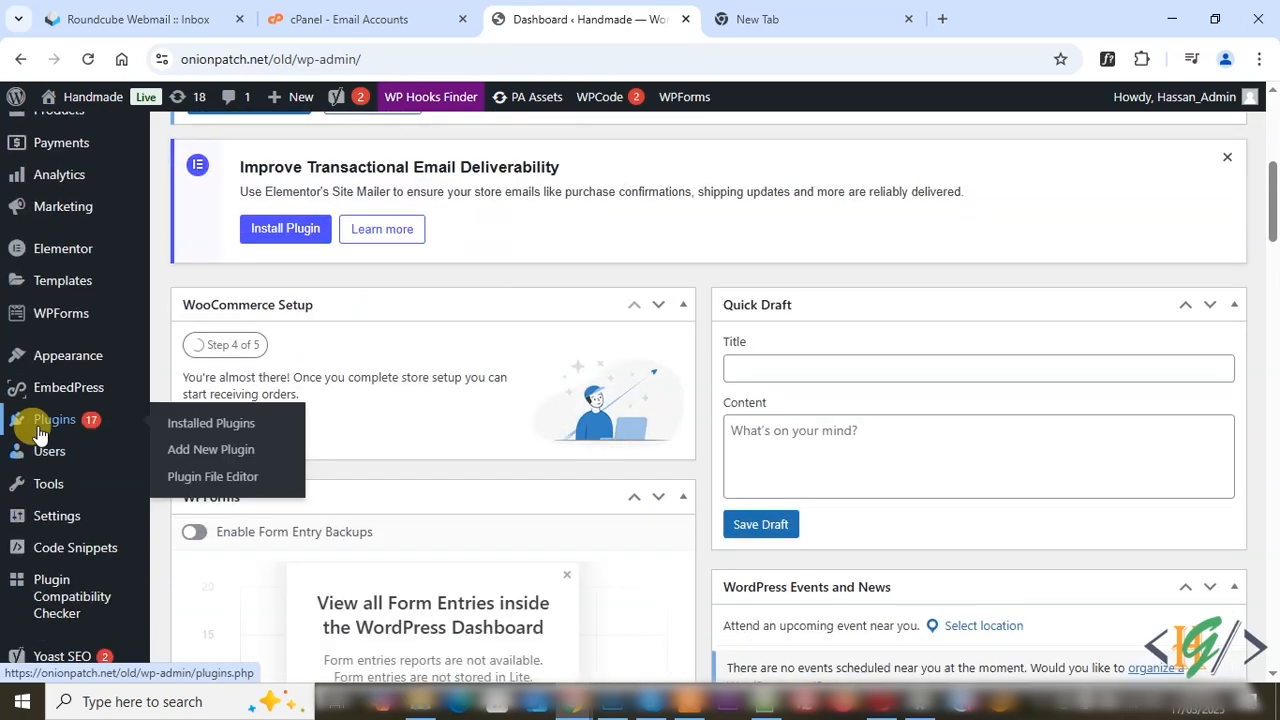
pyautogui.click(168, 451)
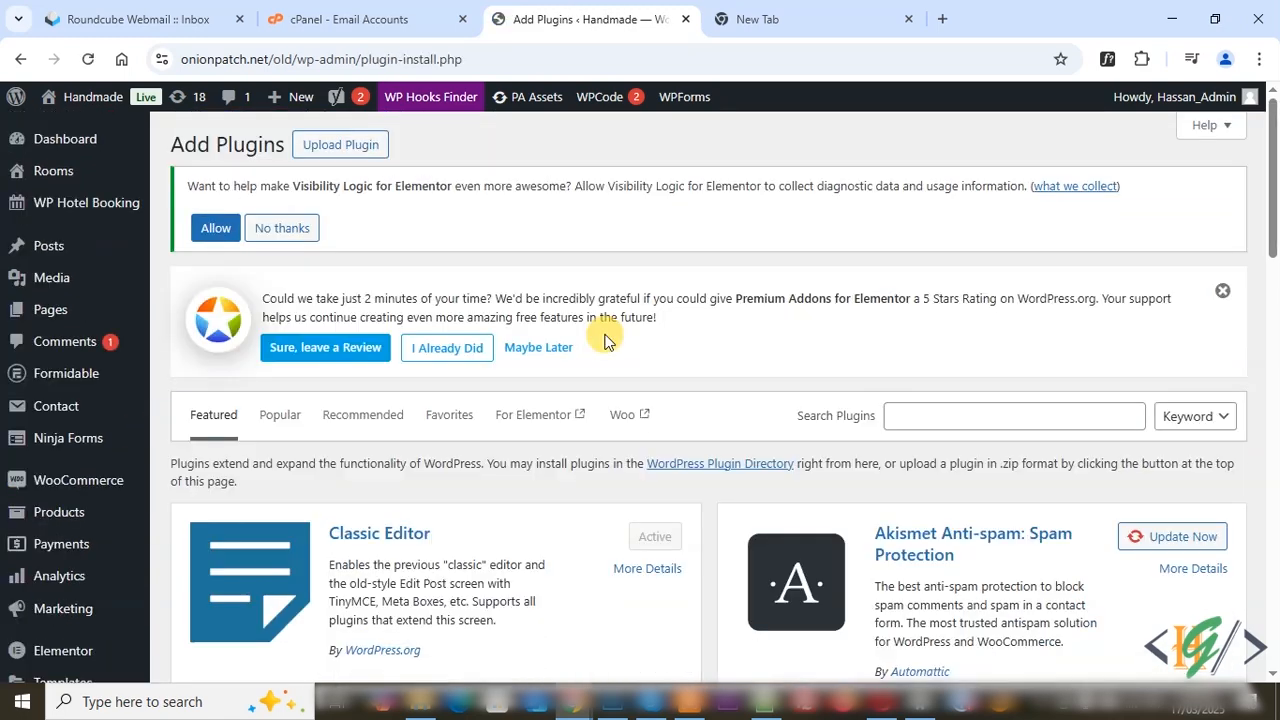
pyautogui.click(907, 413)
pyautogui.write('smtp')
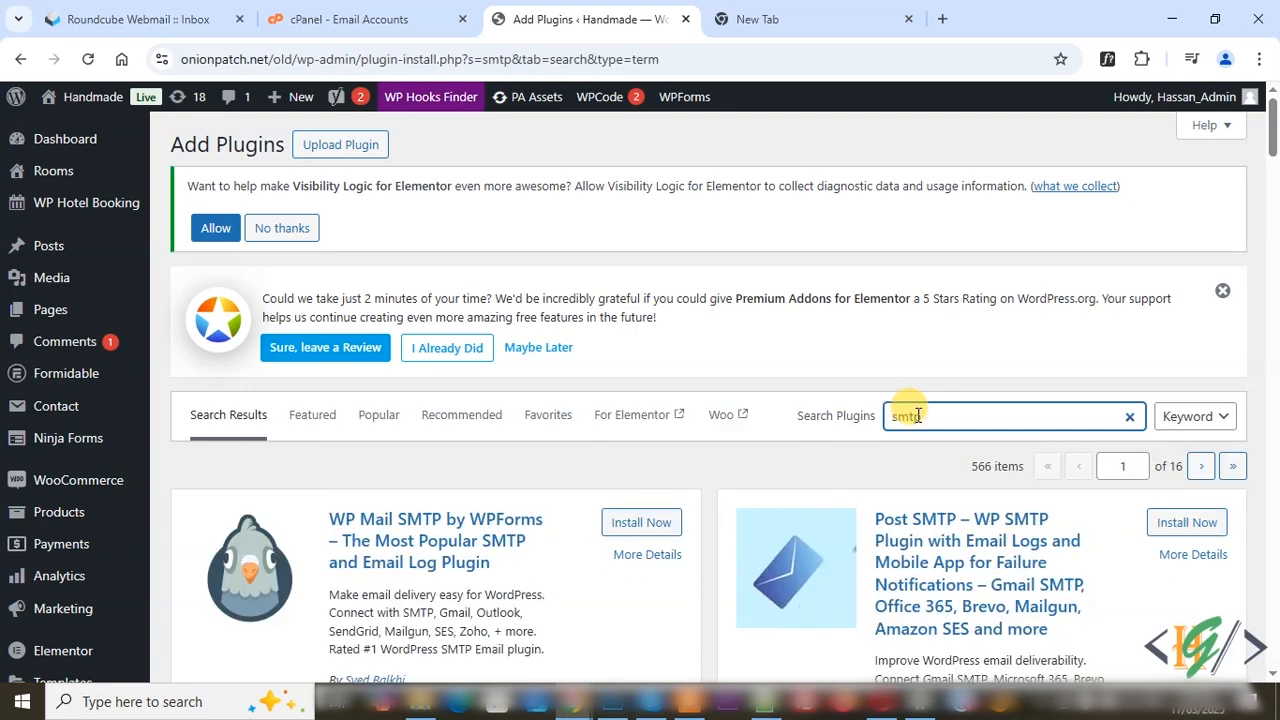
# Install and activate the WP Mail SMTP by WPForms plugin
pyautogui.scroll(-1, 371, 530)
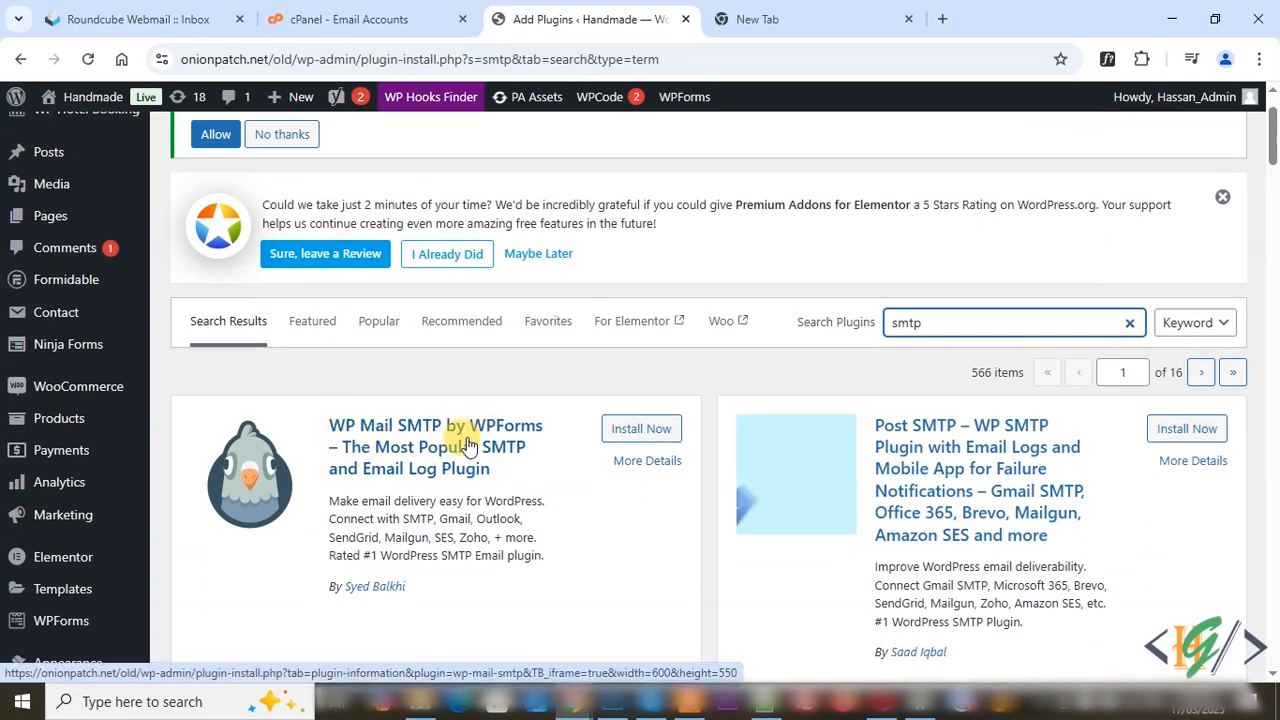
pyautogui.click(645, 431)
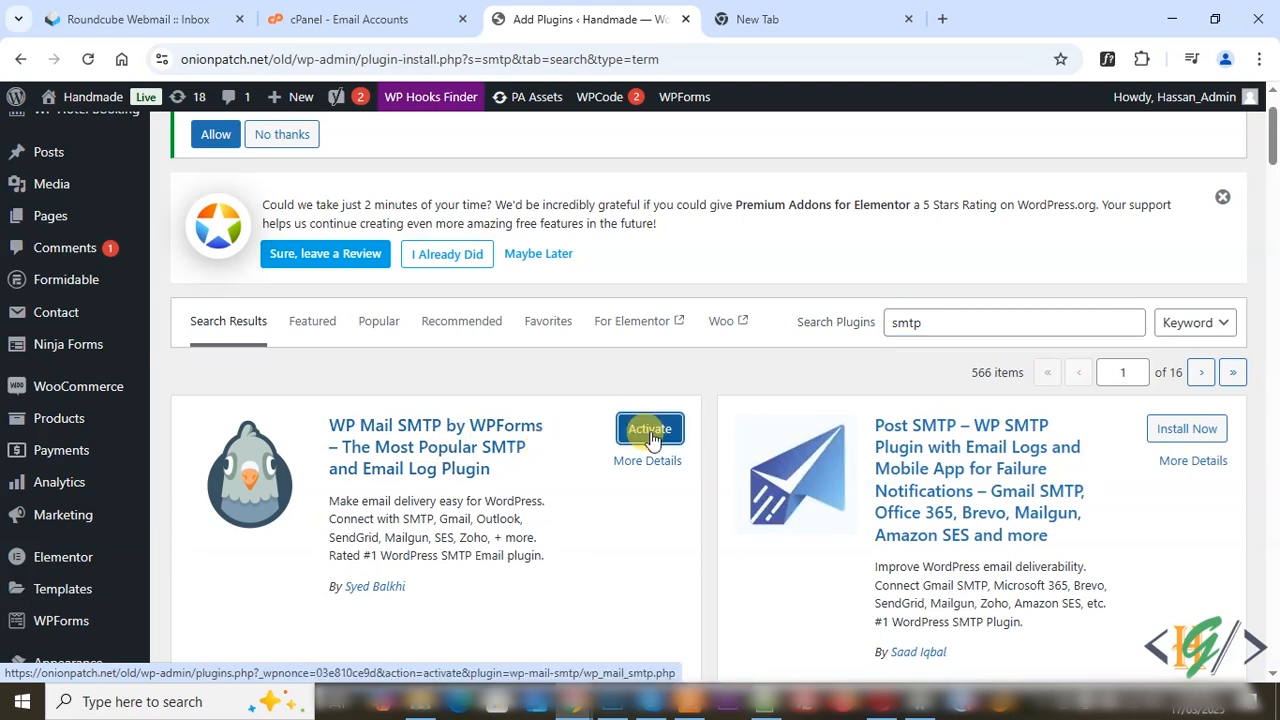
pyautogui.click(650, 432)
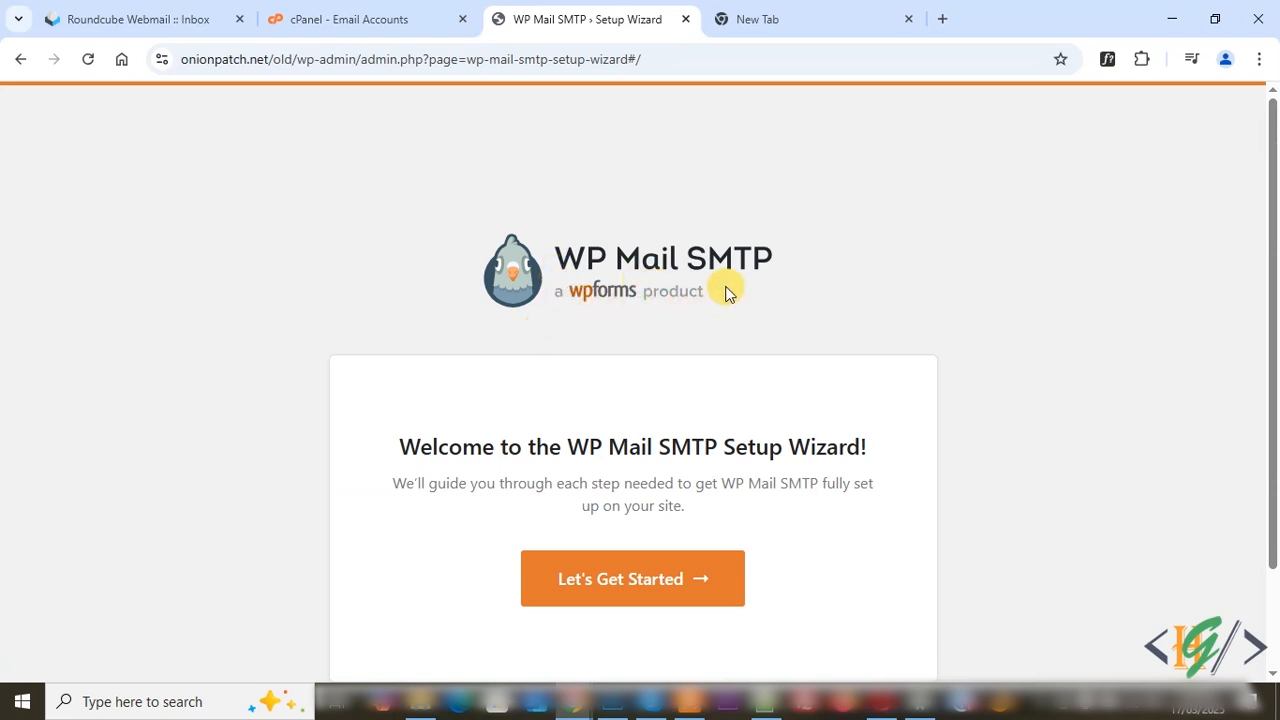
# Start the WP Mail SMTP setup wizard and choose Other SMTP as the mailer, saving the choice
pyautogui.click(616, 590)
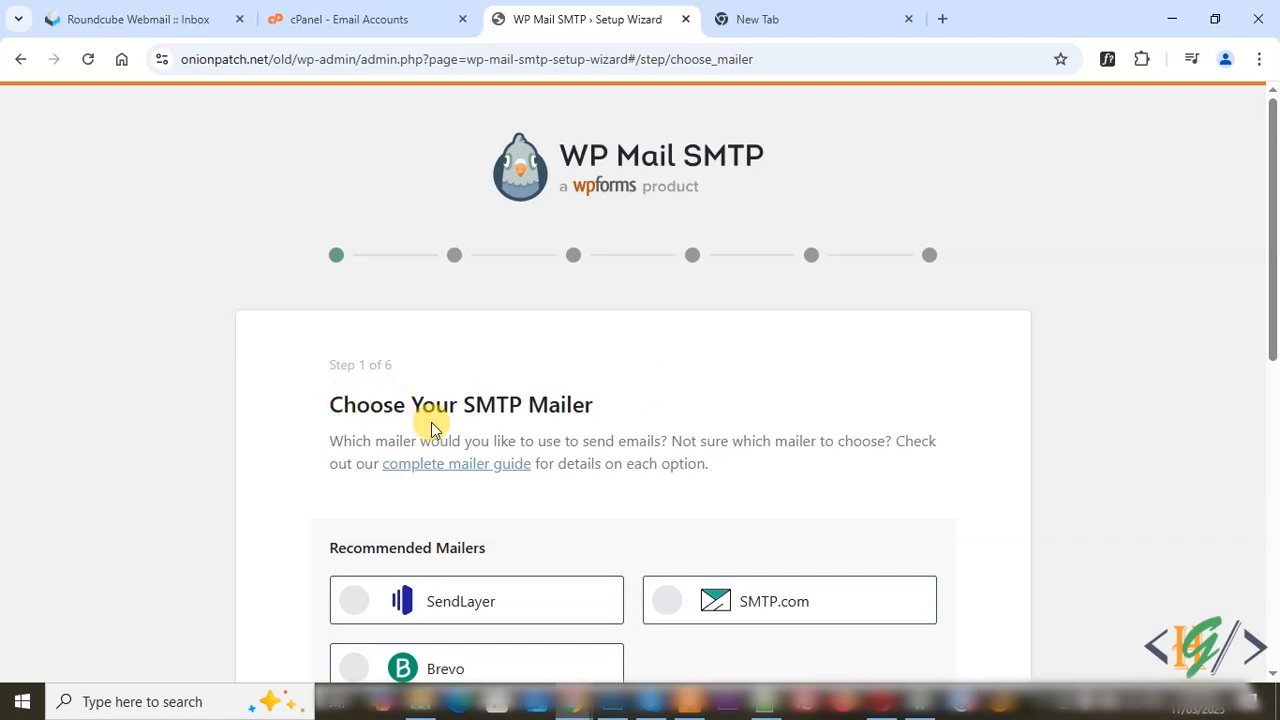
pyautogui.scroll(-1, 520, 395)
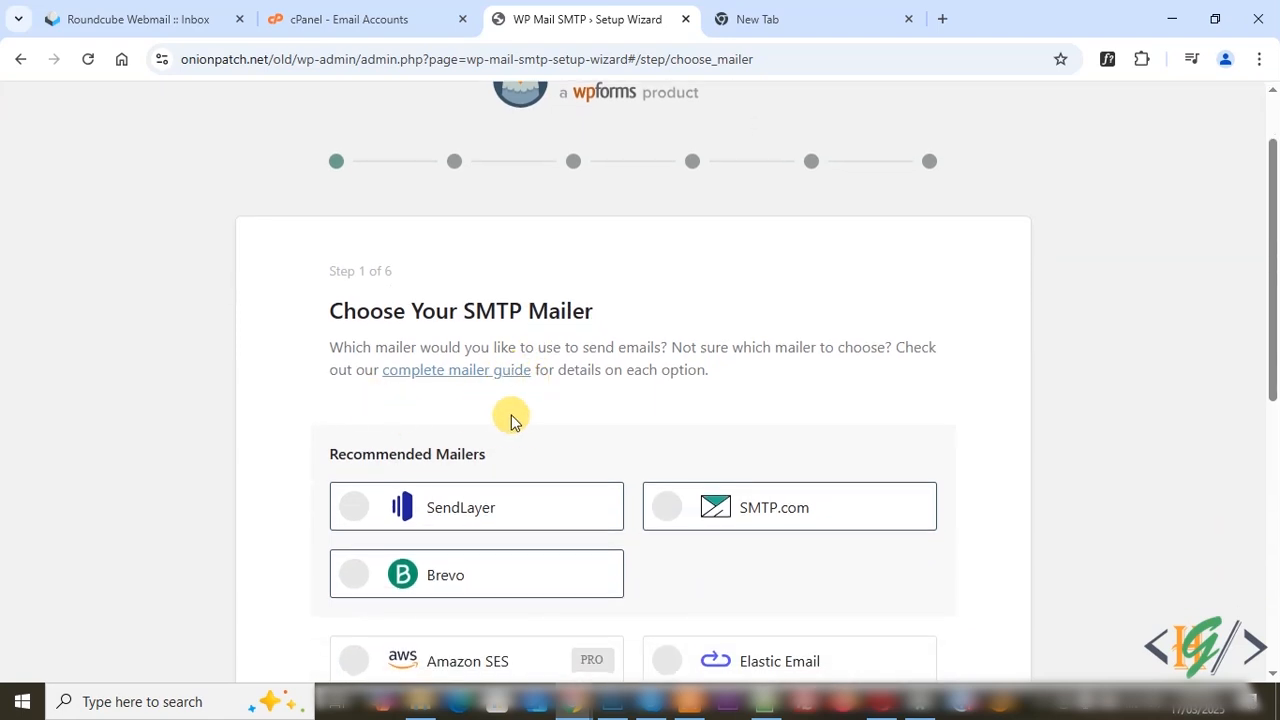
pyautogui.scroll(-5, 510, 420)
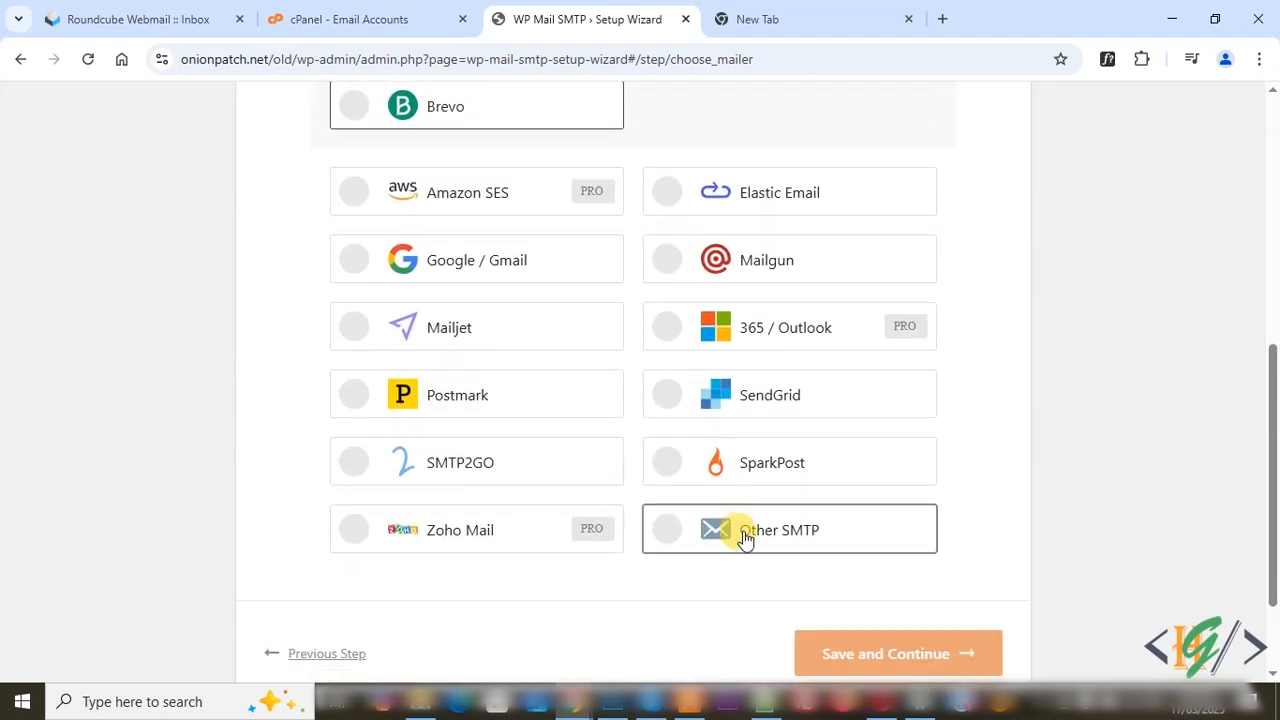
pyautogui.click(752, 540)
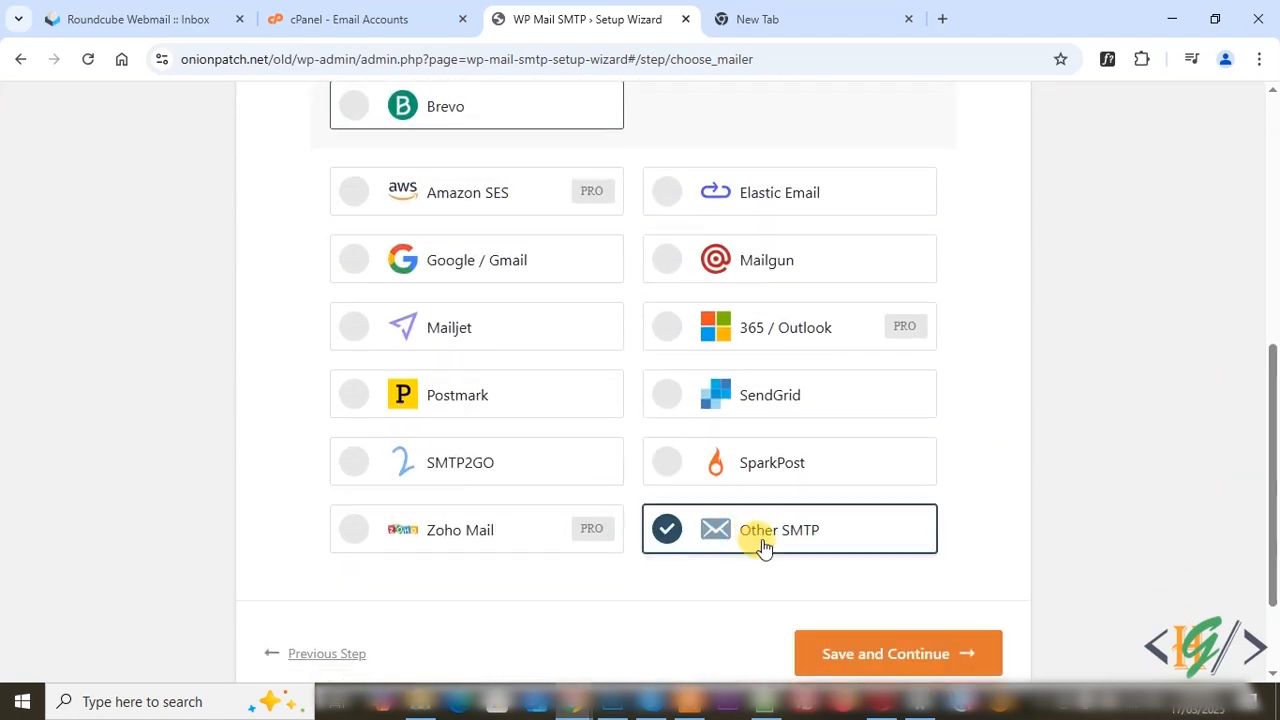
pyautogui.click(887, 653)
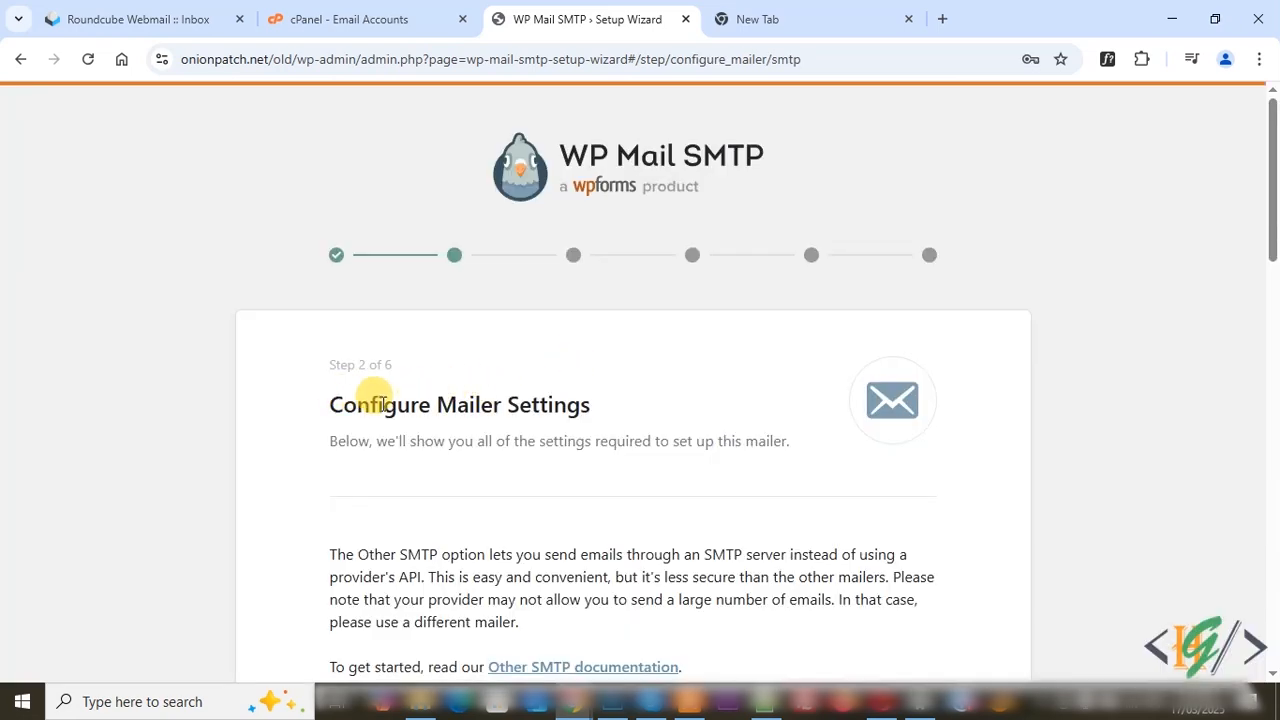
# Set the SMTP Host to onionpatch.net in the mailer settings
pyautogui.scroll(-3, 491, 380)
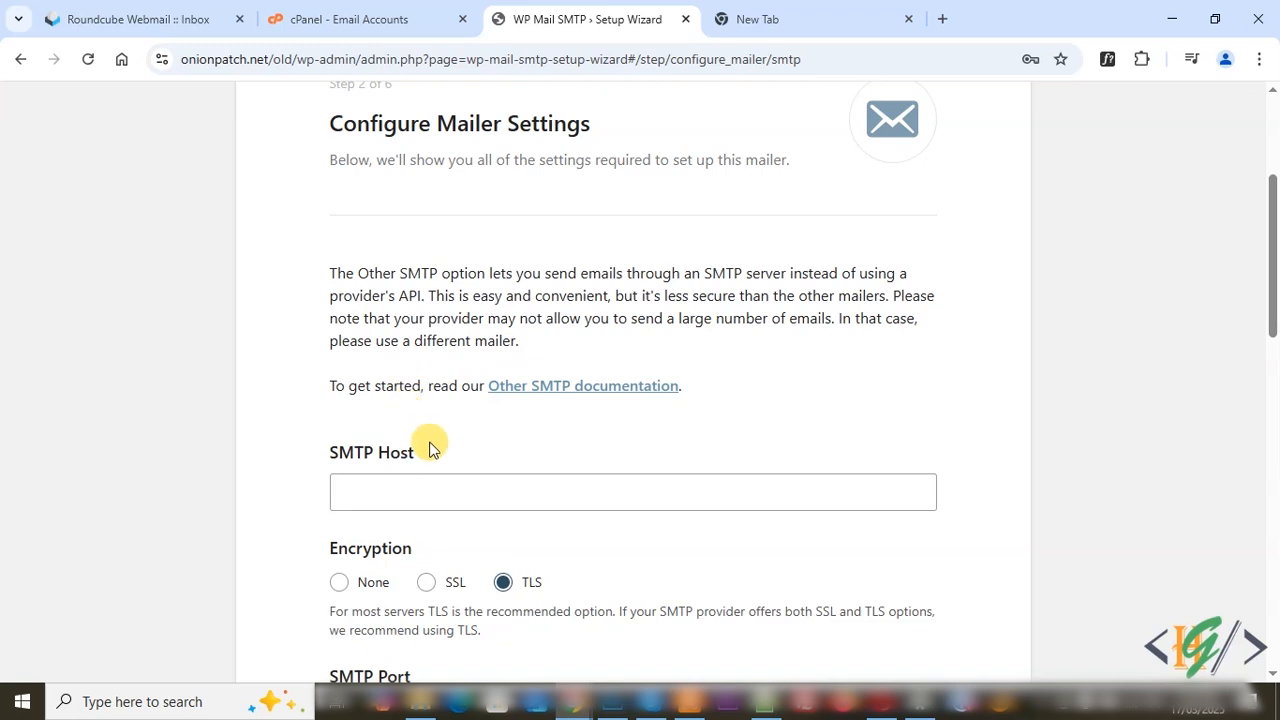
pyautogui.scroll(-1, 425, 440)
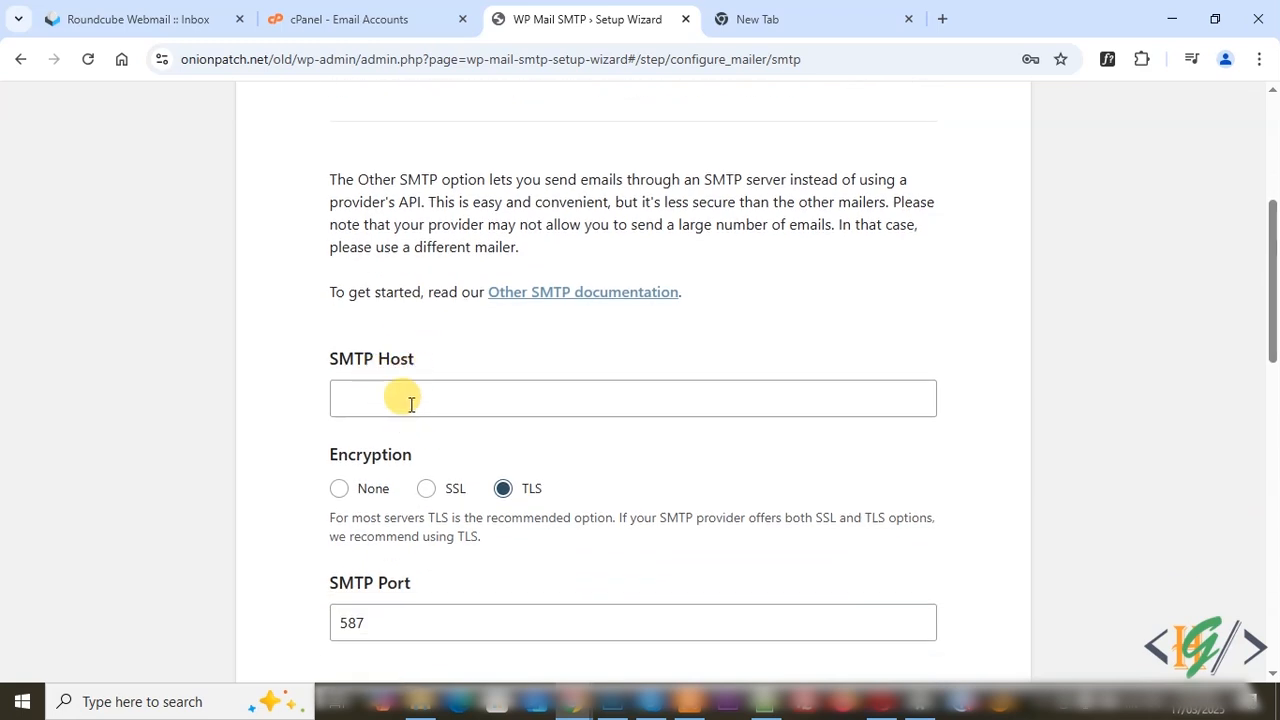
pyautogui.click(410, 403)
pyautogui.write('onionpatch.net')
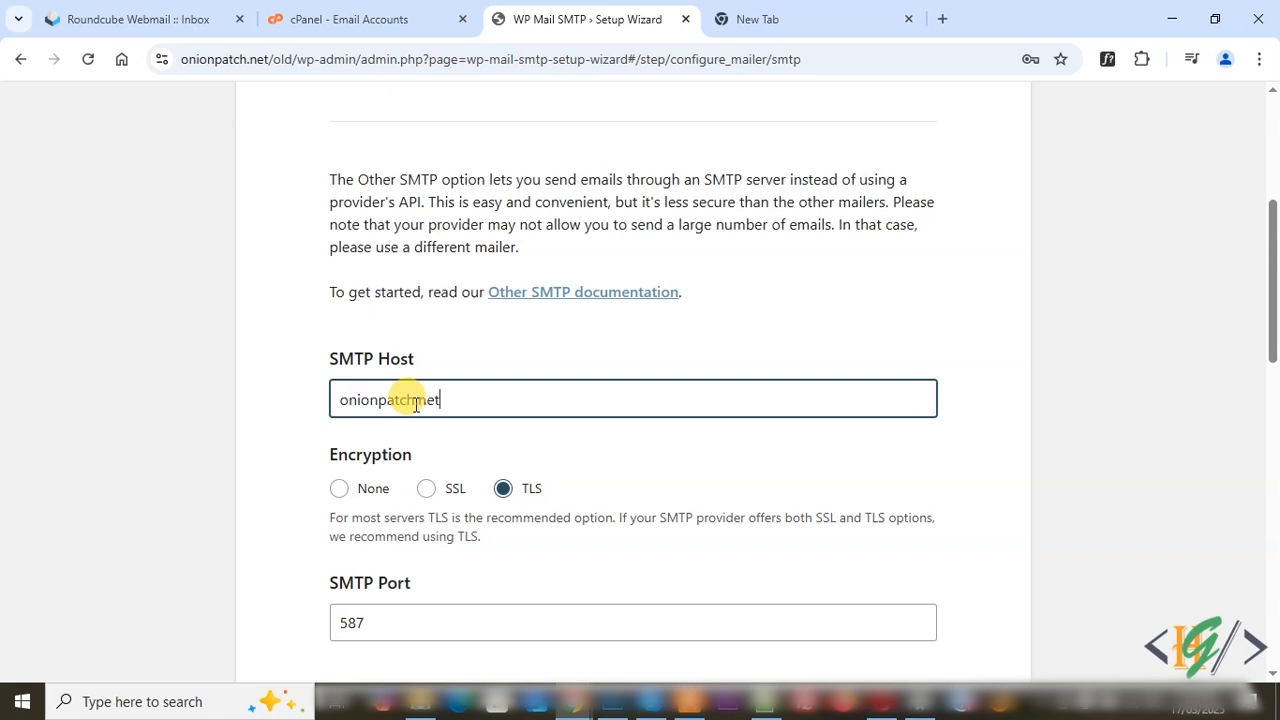
pyautogui.moveTo(447, 401); pyautogui.dragTo(309, 397)
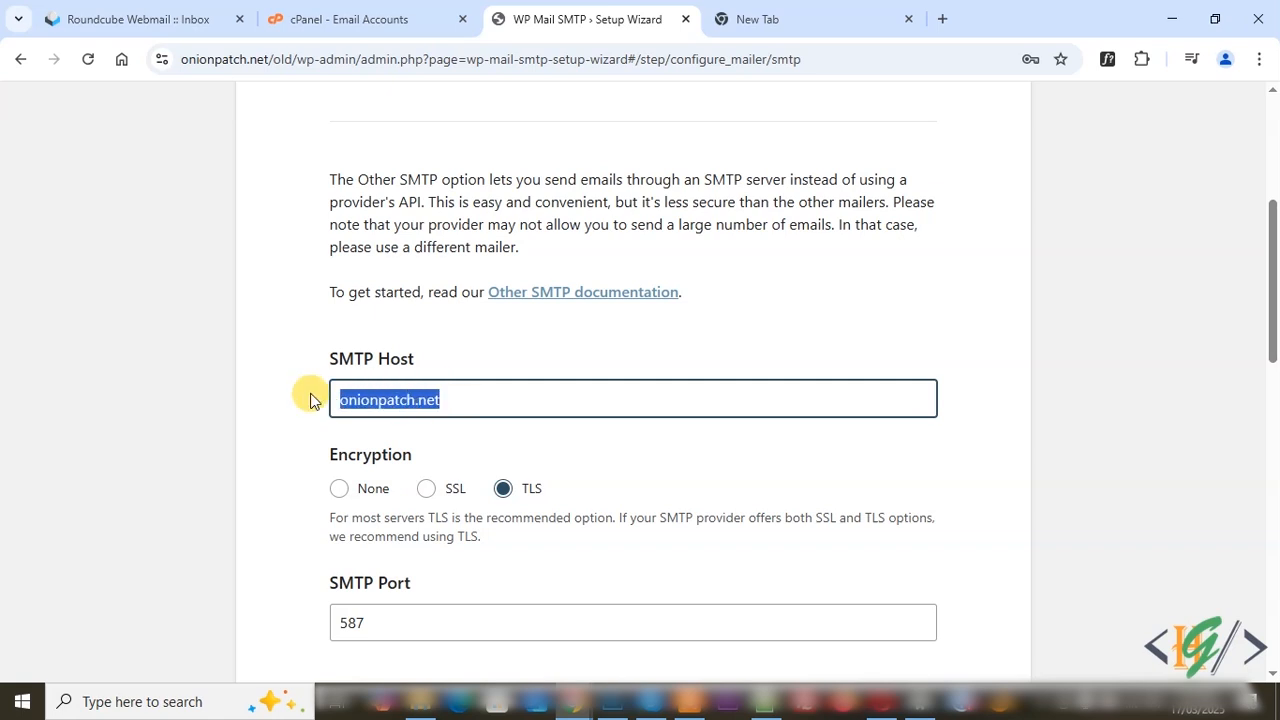
pyautogui.click(449, 402)
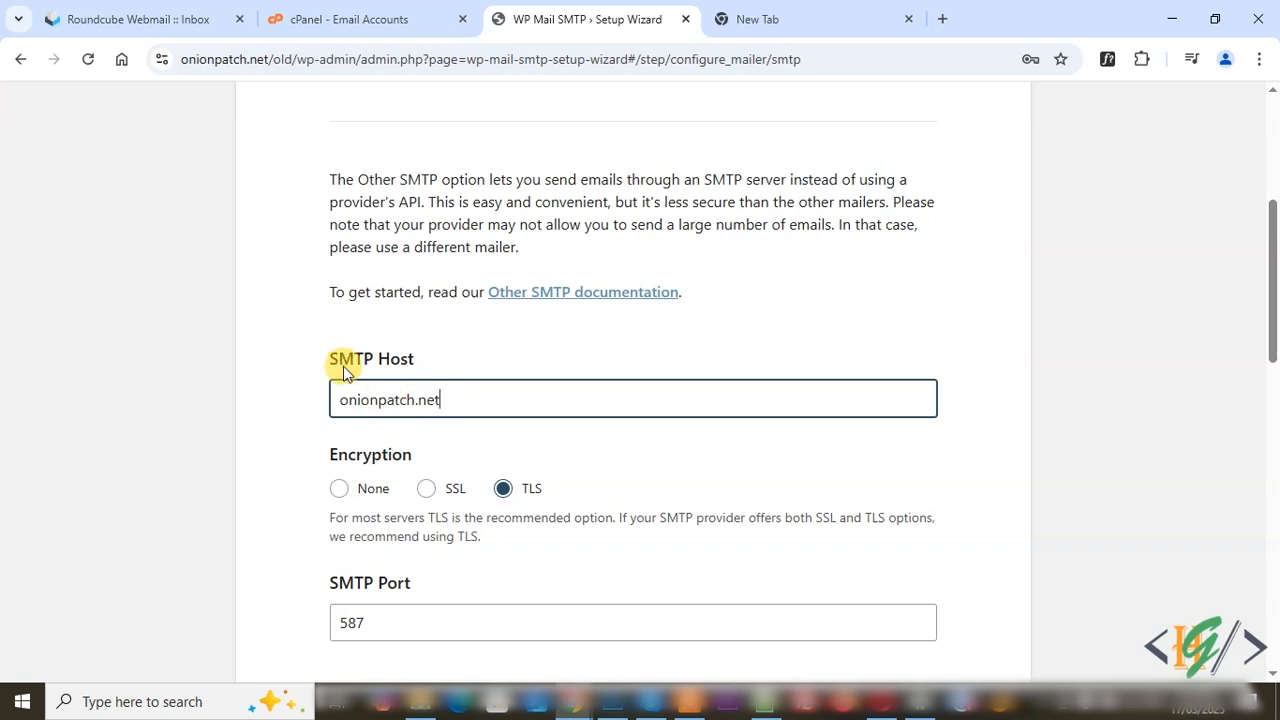
# Try SSL as the encryption type and switch it back to TLS
pyautogui.scroll(-1, 343, 368)
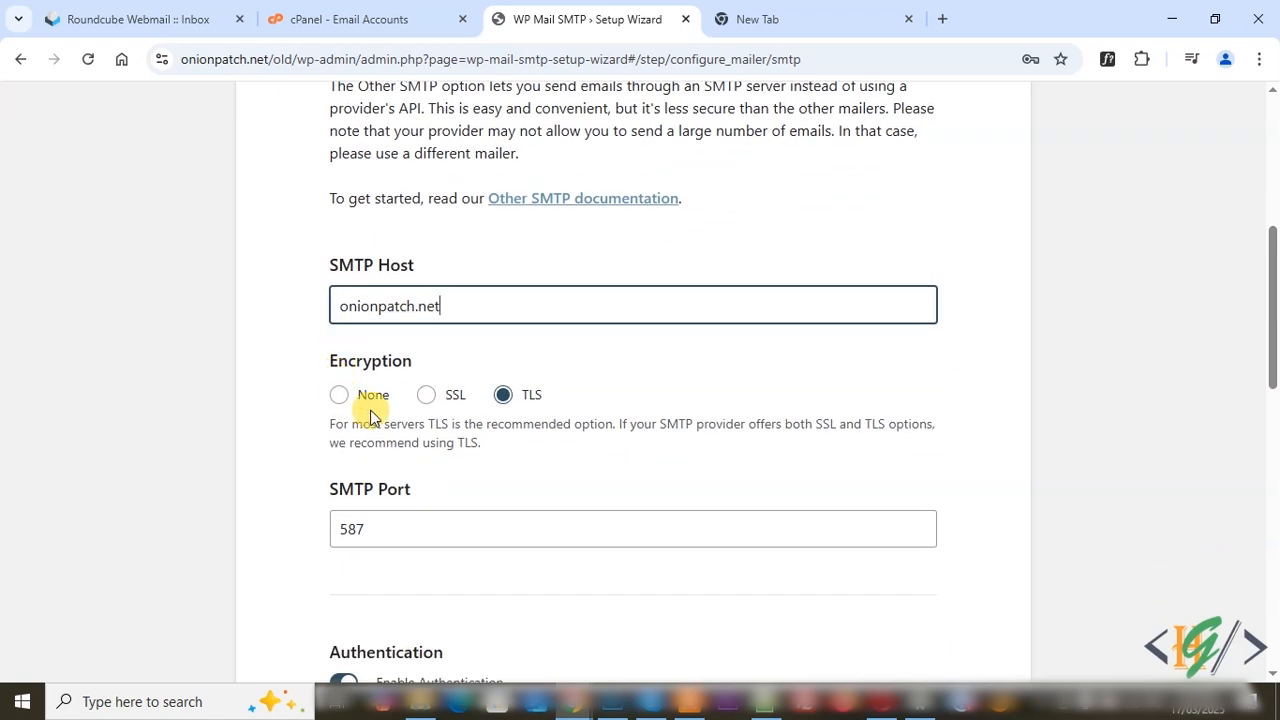
pyautogui.scroll(-1, 450, 380)
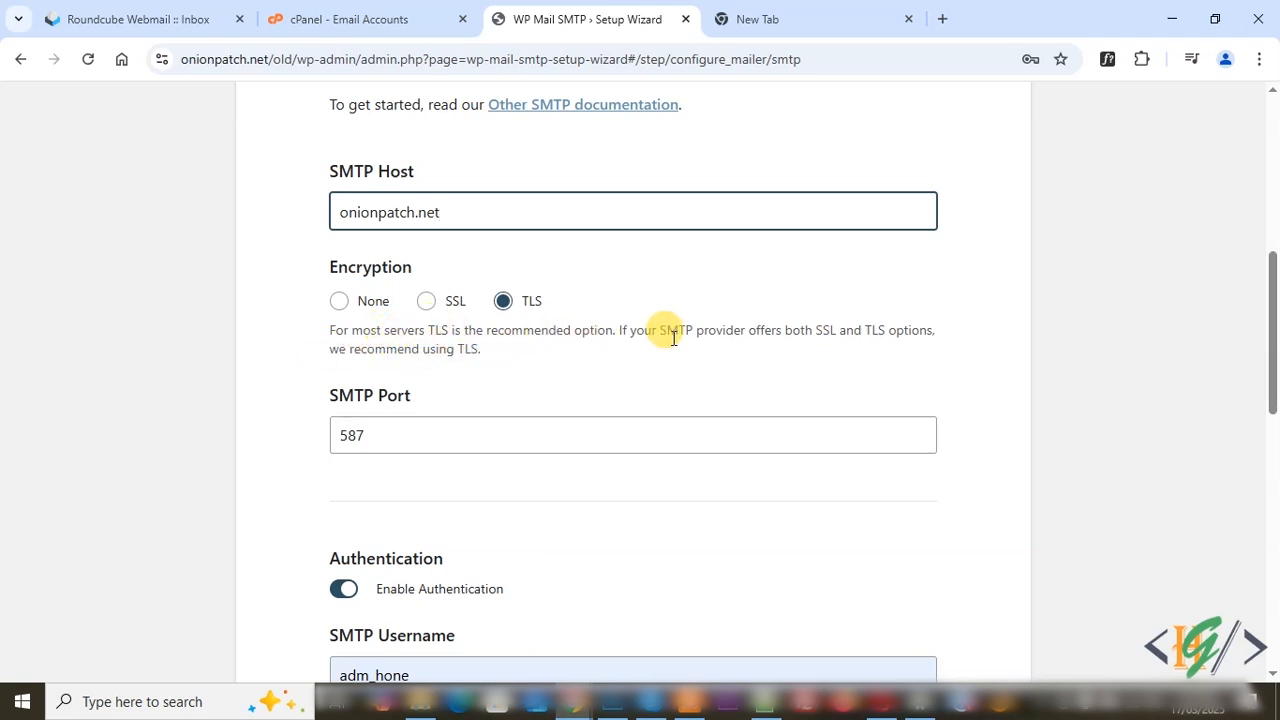
pyautogui.click(431, 304)
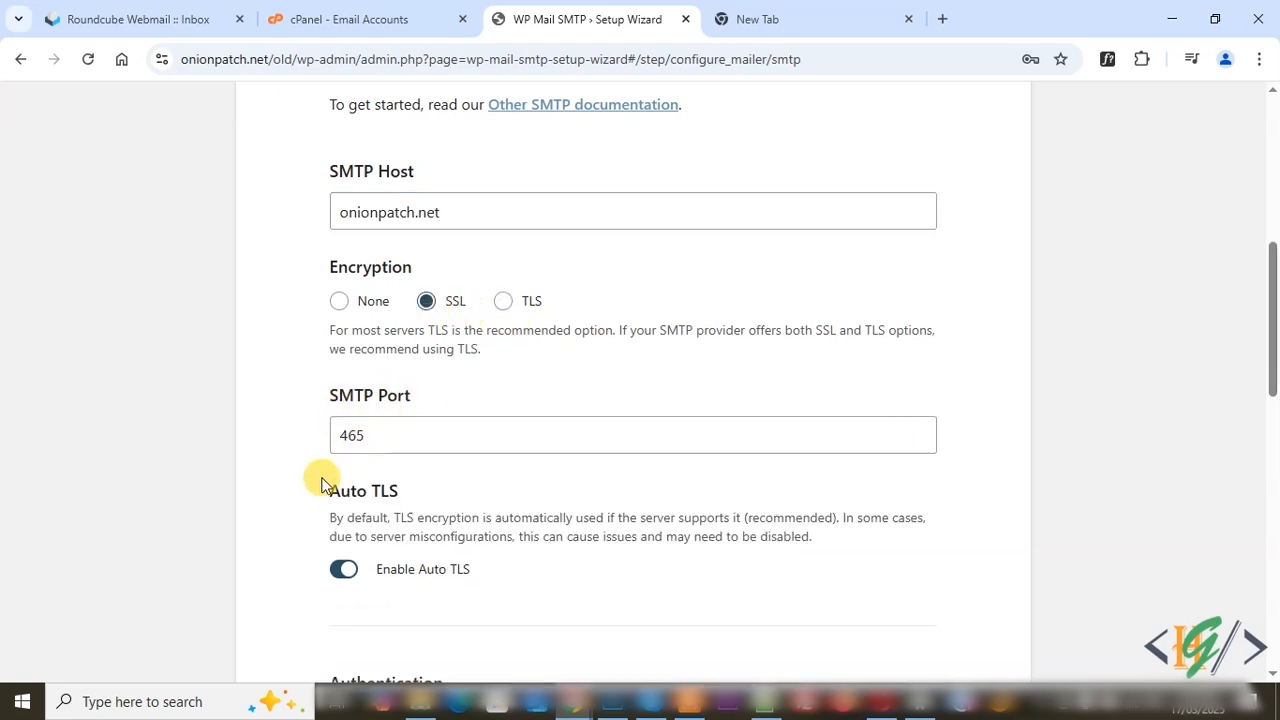
pyautogui.click(502, 303)
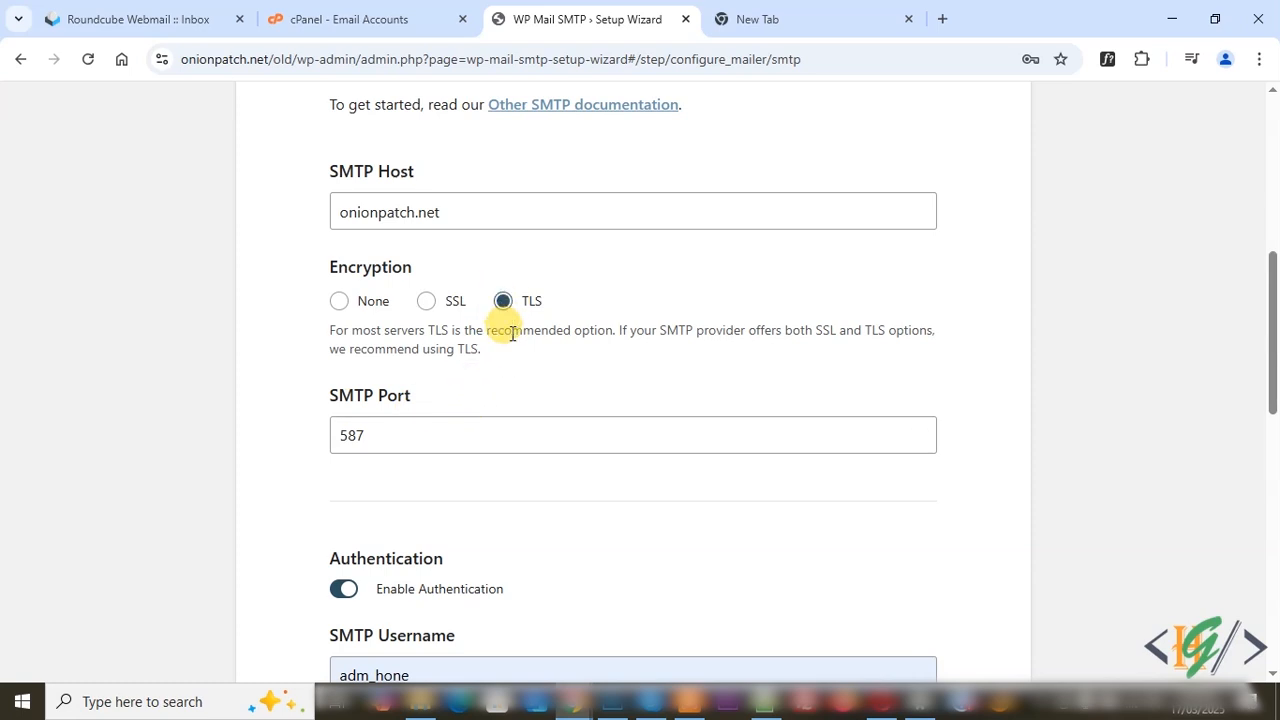
# Fill in the SMTP Username with the mailbox's e-mail address and the SMTP Password with the mailbox password
pyautogui.scroll(1, 497, 458)
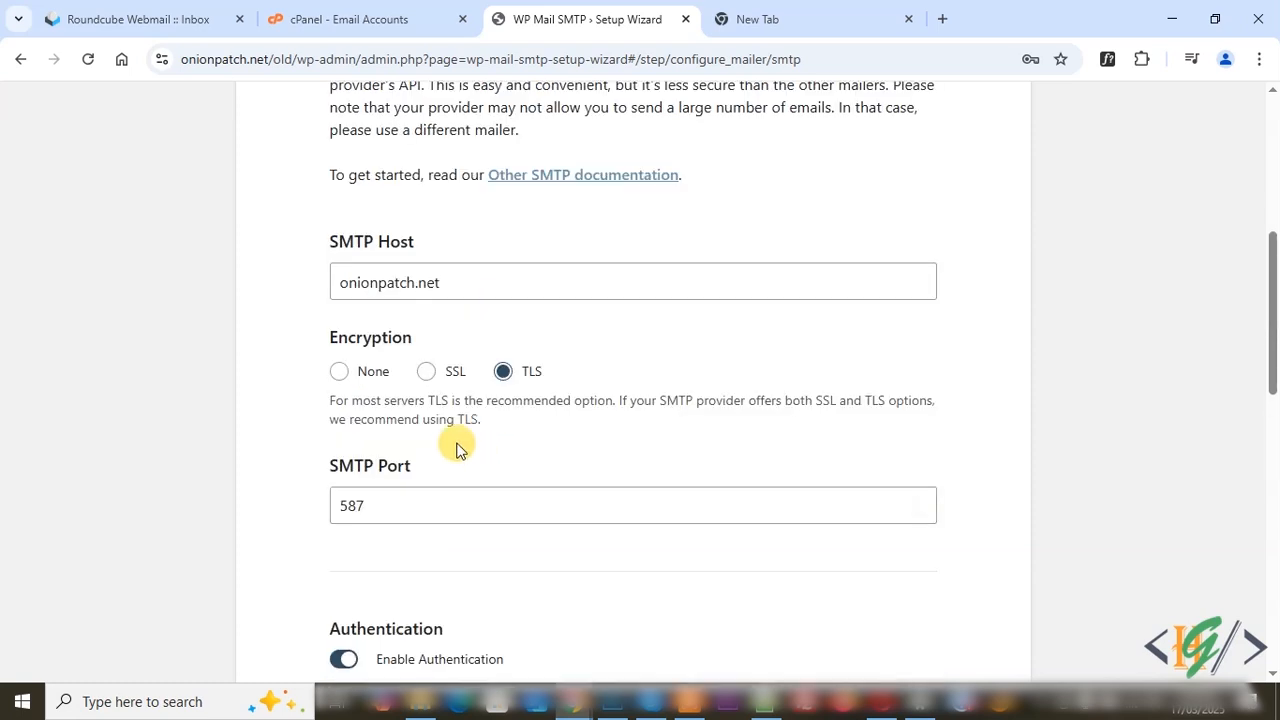
pyautogui.scroll(-1, 452, 455)
pyautogui.scroll(-1, 360, 495)
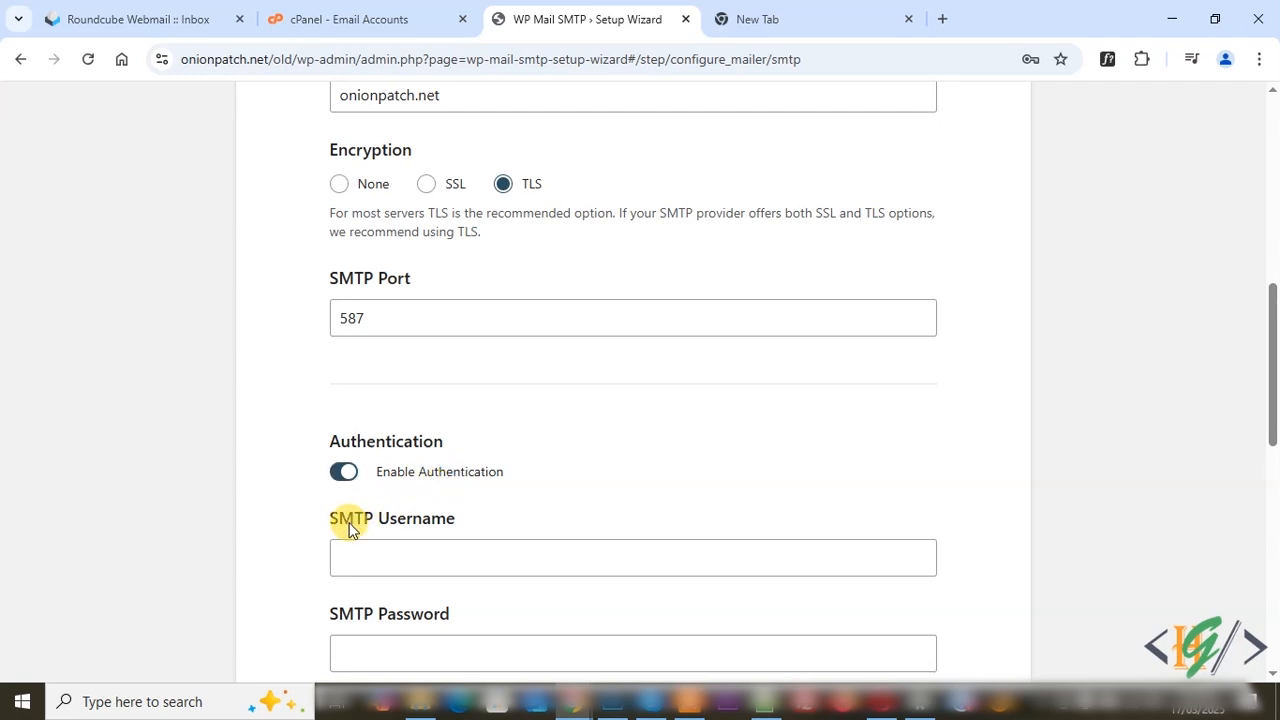
pyautogui.scroll(-1, 395, 520)
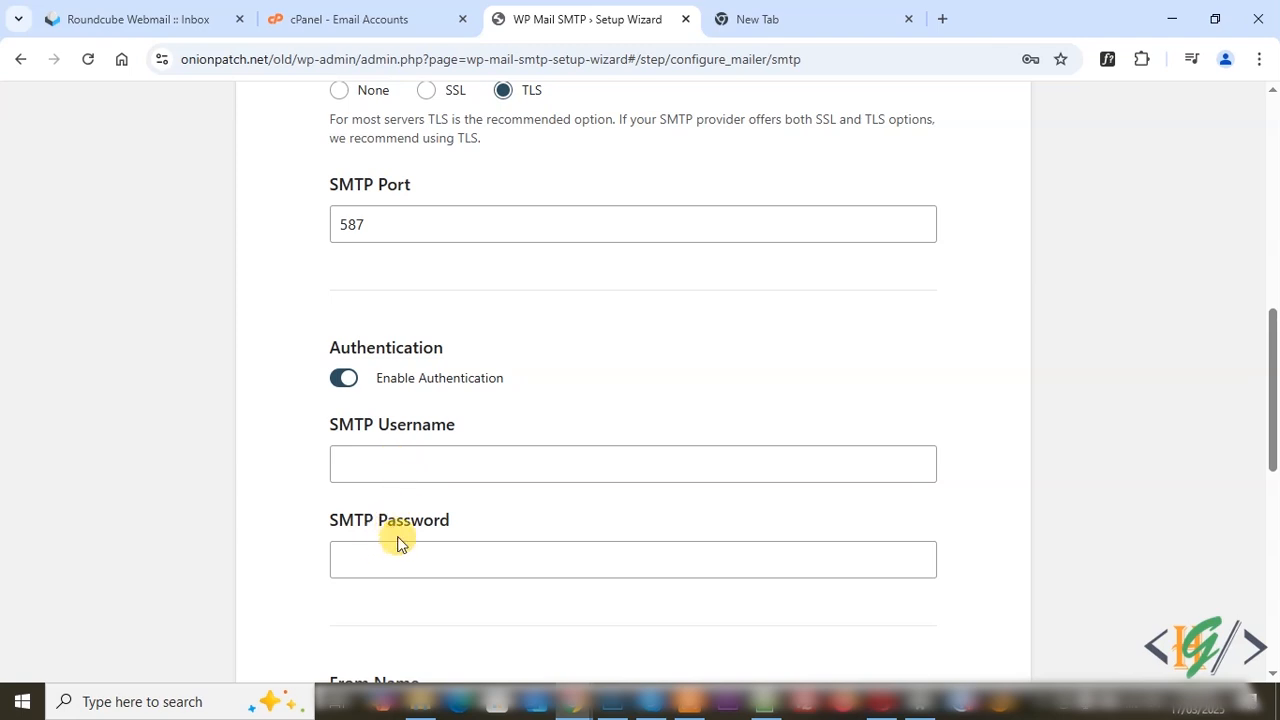
pyautogui.click(414, 466)
pyautogui.hotkey('ctrl', 'v')
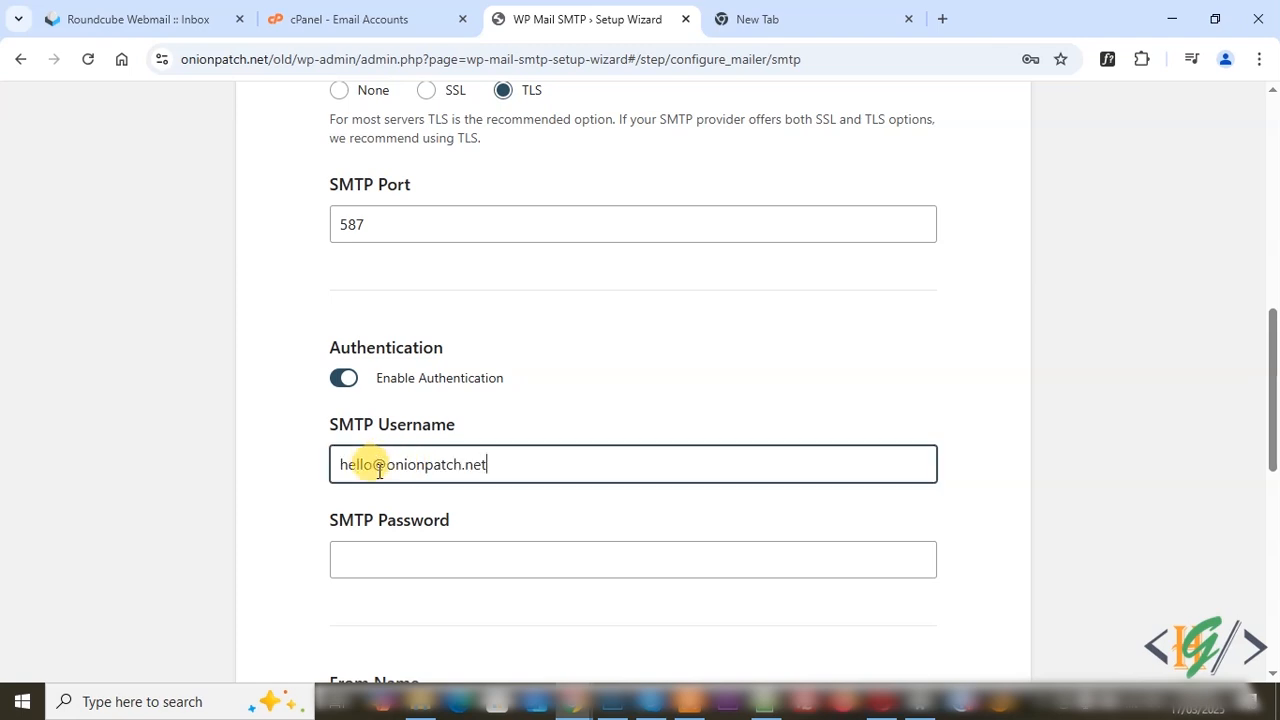
pyautogui.doubleClick(379, 469)
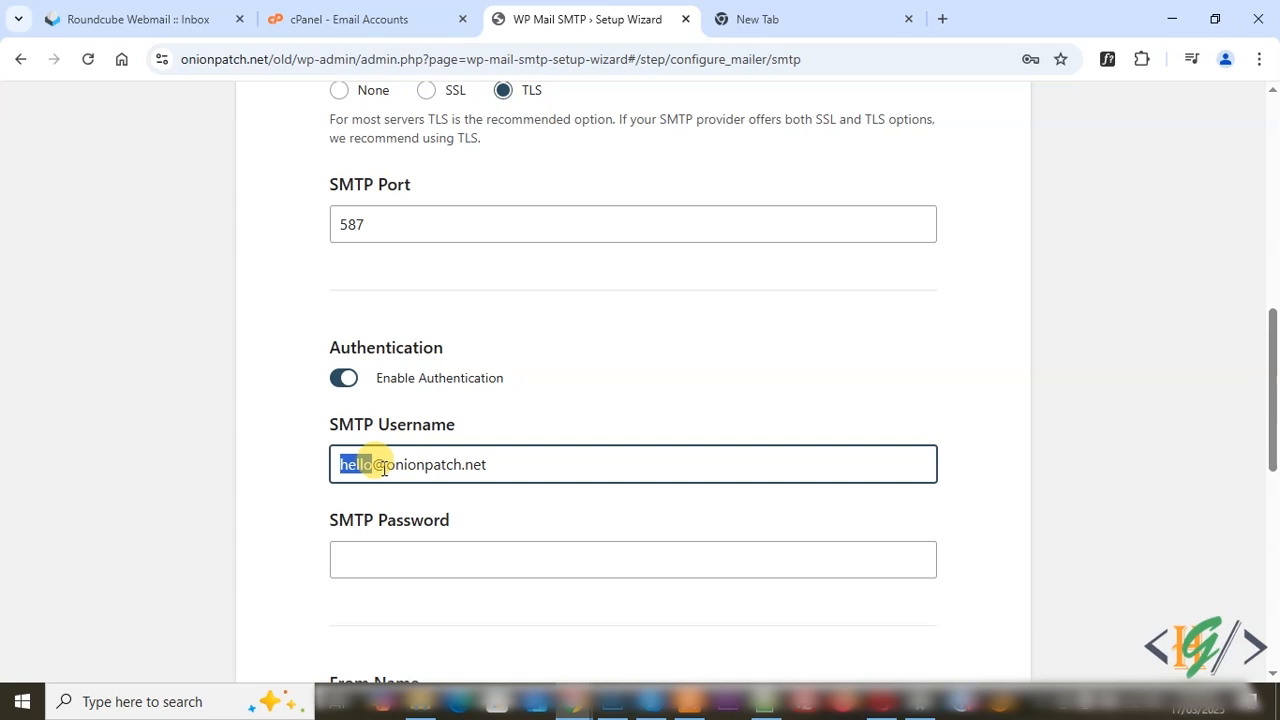
pyautogui.moveTo(498, 468); pyautogui.dragTo(397, 463)
pyautogui.click(431, 464)
pyautogui.moveTo(490, 465); pyautogui.dragTo(338, 466)
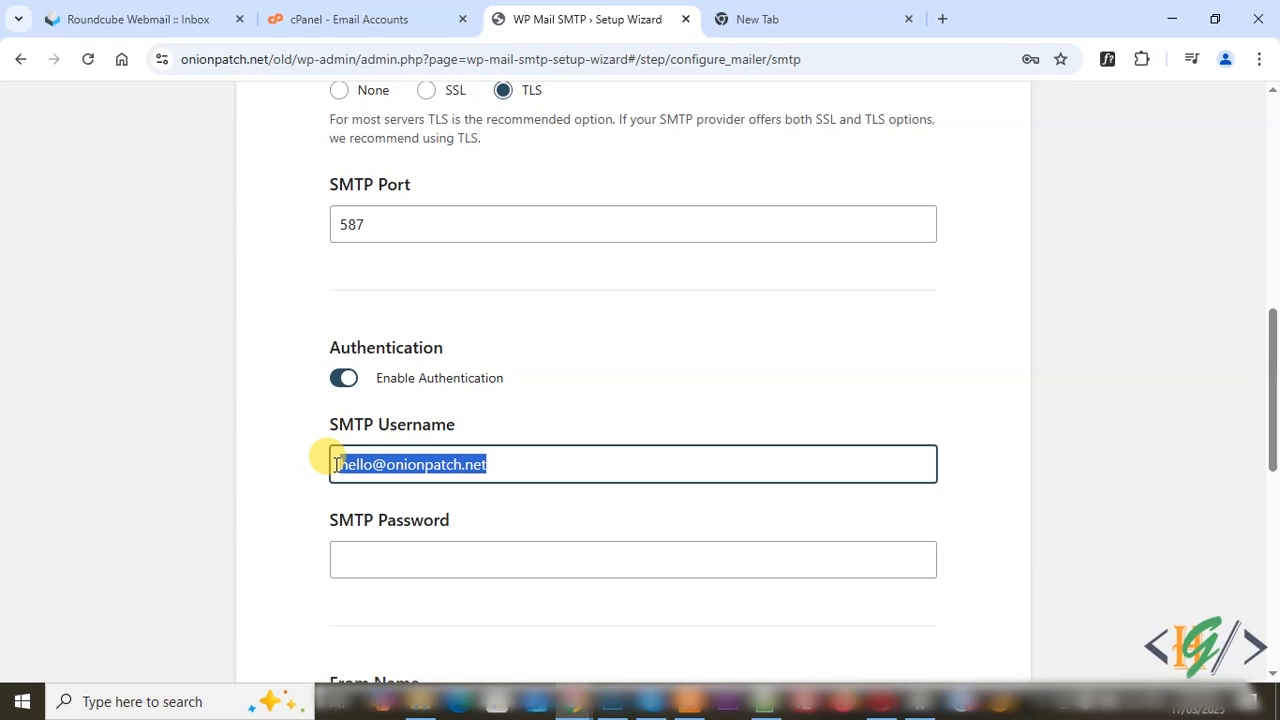
pyautogui.doubleClick(398, 464)
pyautogui.click(392, 465)
pyautogui.click(370, 548)
pyautogui.hotkey('ctrl', 'v')
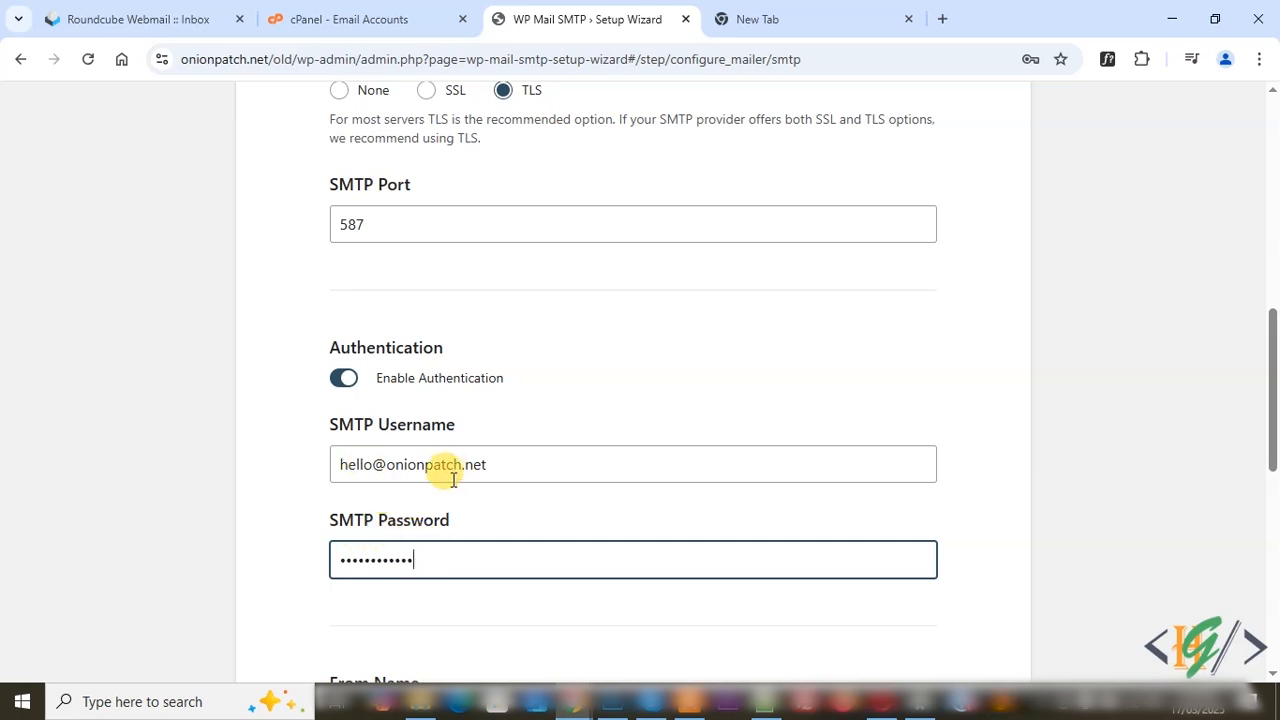
# Try the Force From Name option for the sender name and turn it back off
pyautogui.scroll(-3, 420, 482)
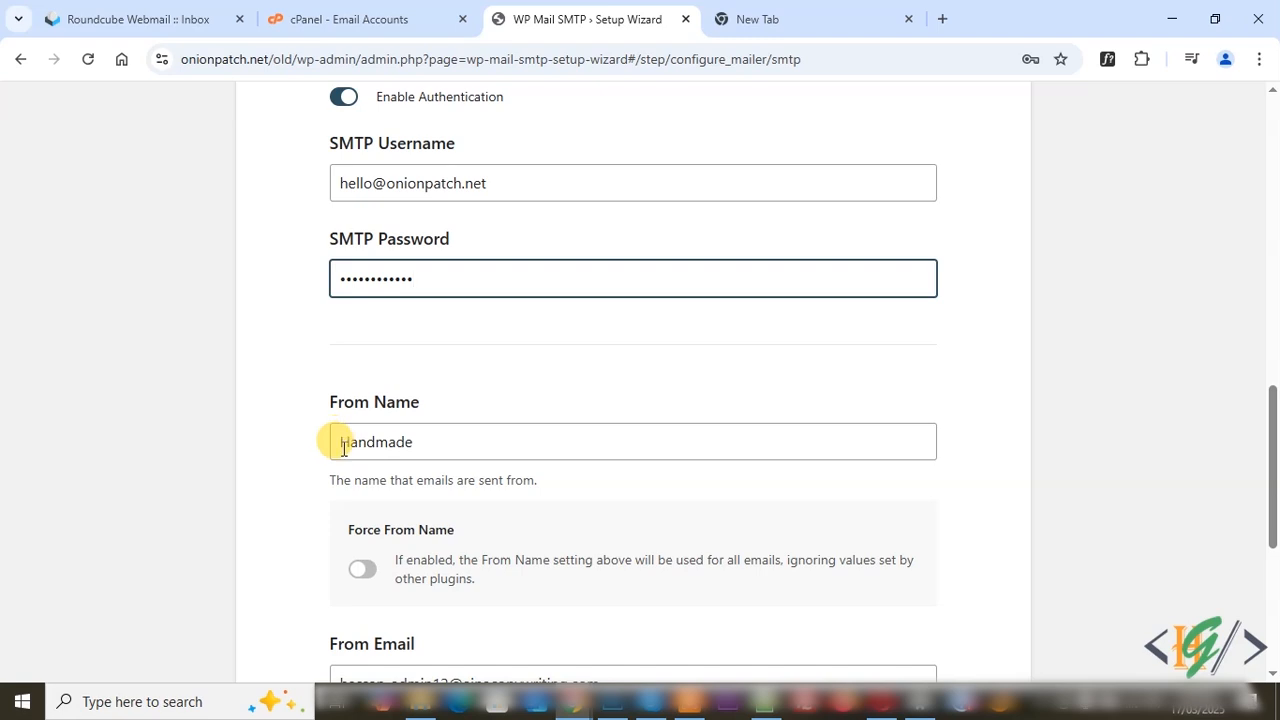
pyautogui.moveTo(437, 450); pyautogui.dragTo(408, 471)
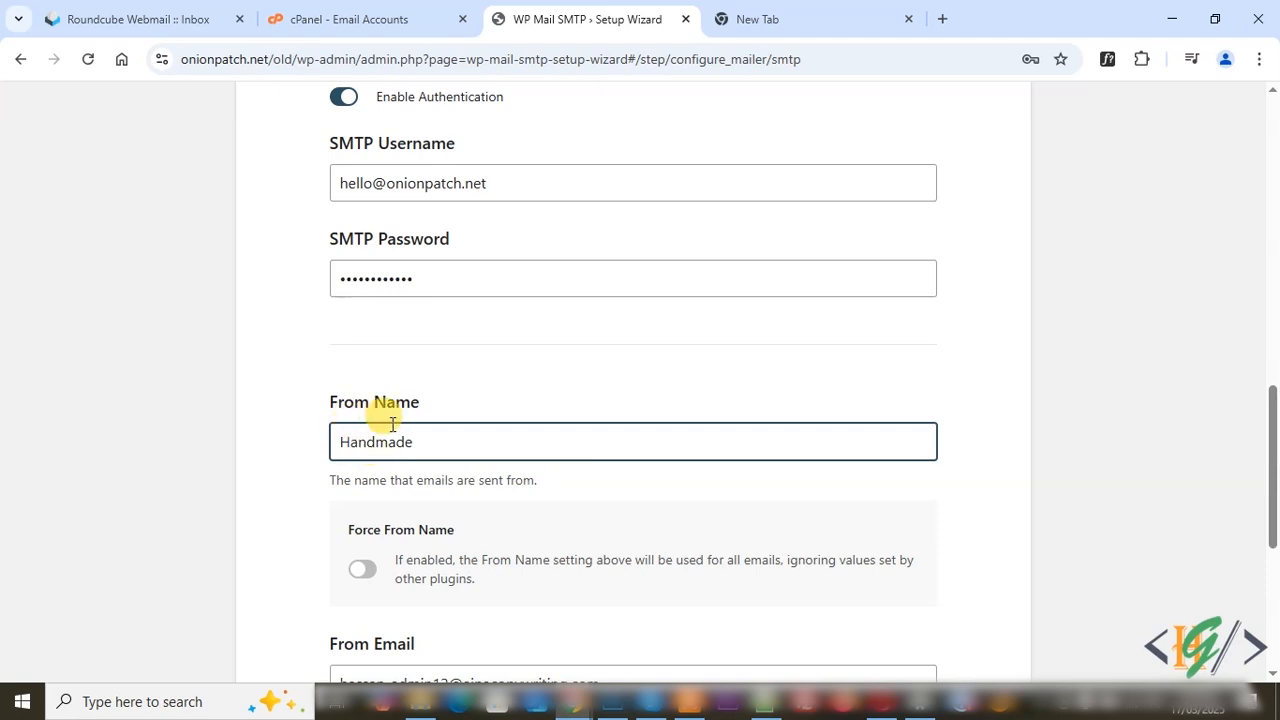
pyautogui.click(364, 570)
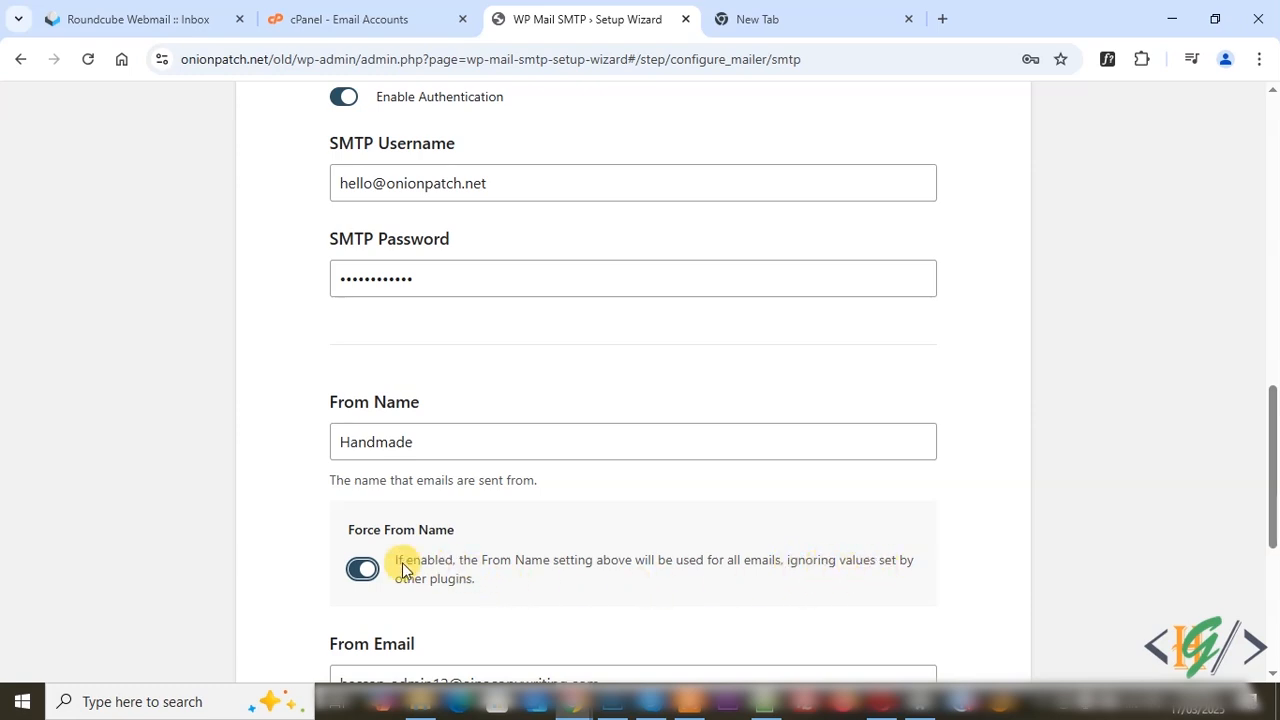
pyautogui.click(362, 570)
pyautogui.click(371, 451)
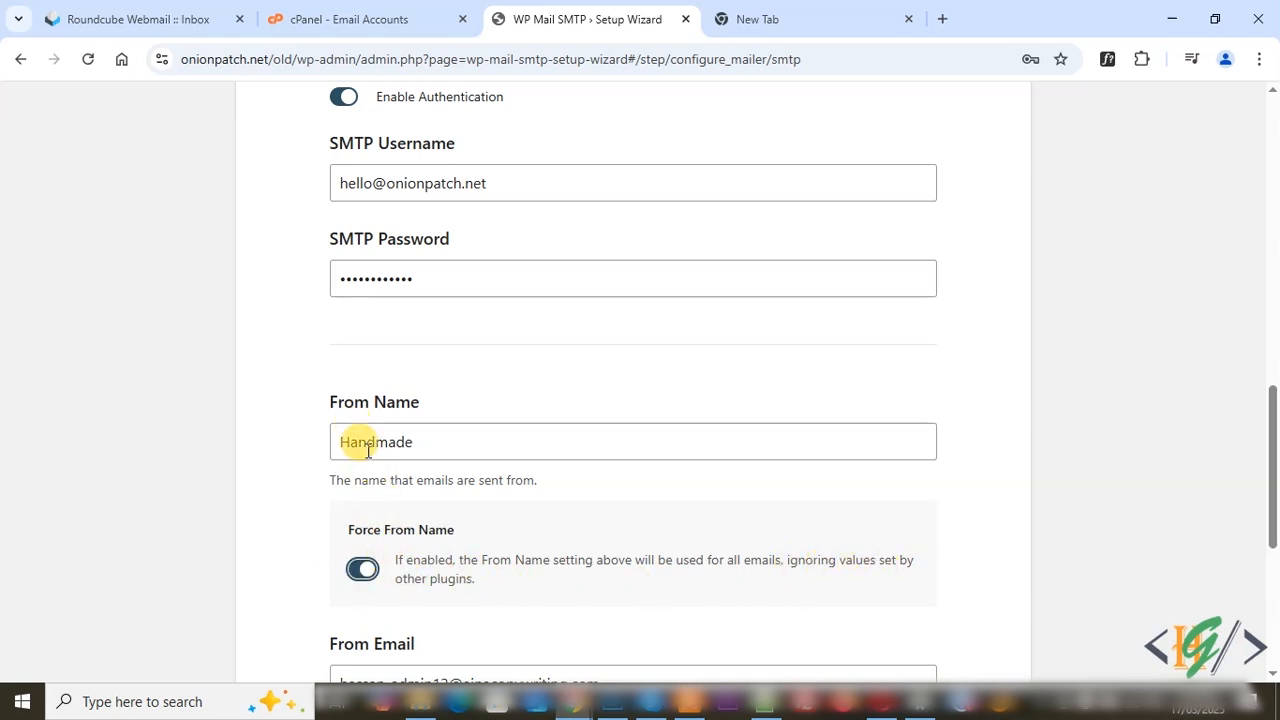
pyautogui.click(362, 570)
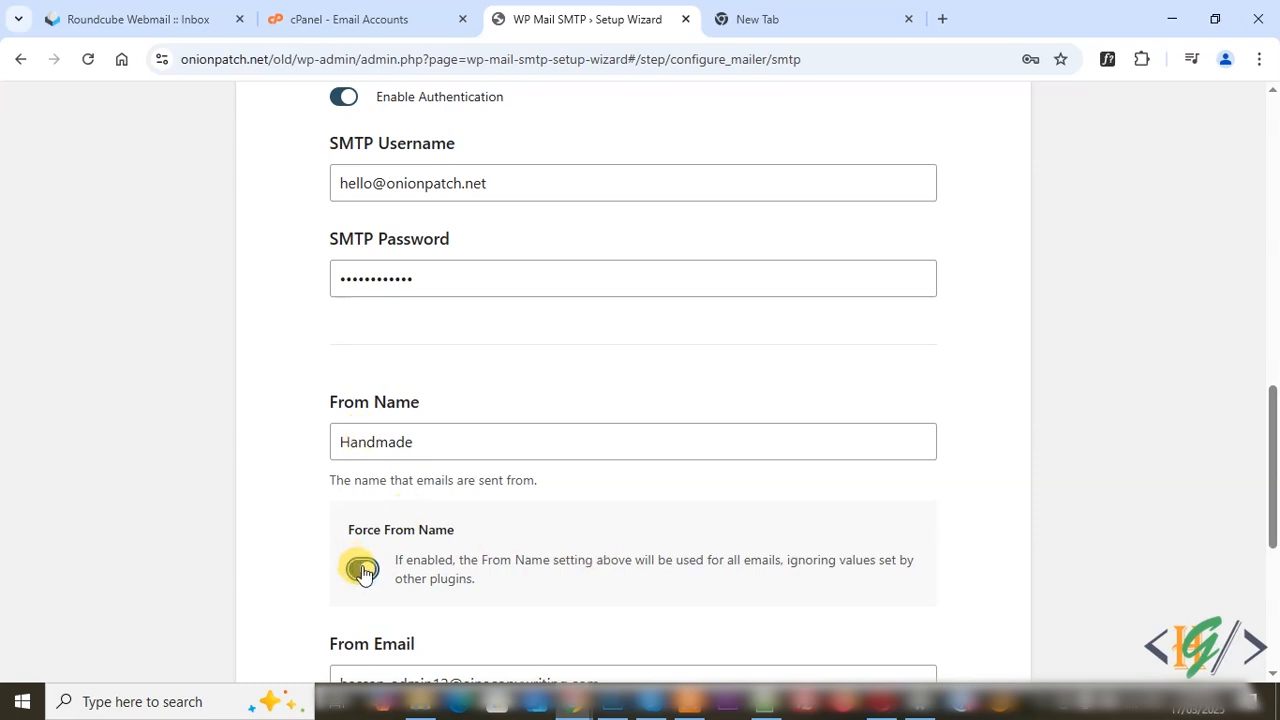
# Set the From Email to the same e-mail address as the SMTP username
pyautogui.scroll(-2, 325, 480)
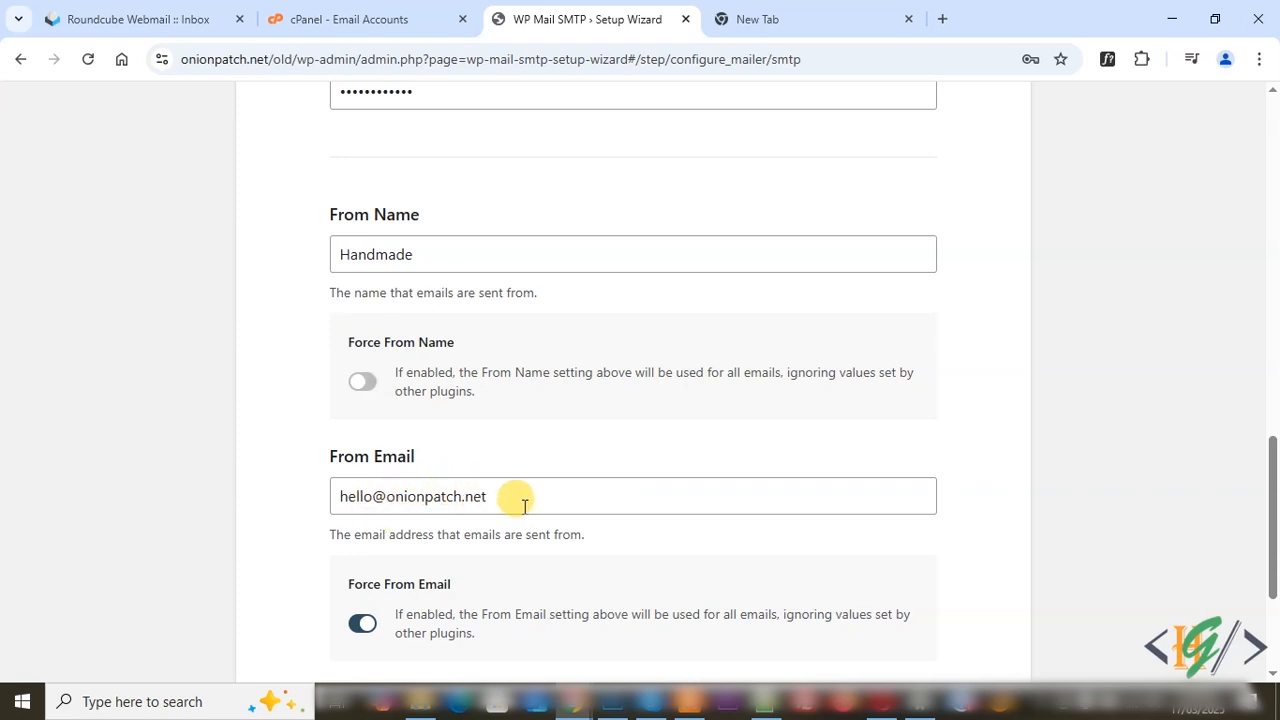
pyautogui.moveTo(514, 494); pyautogui.dragTo(334, 491)
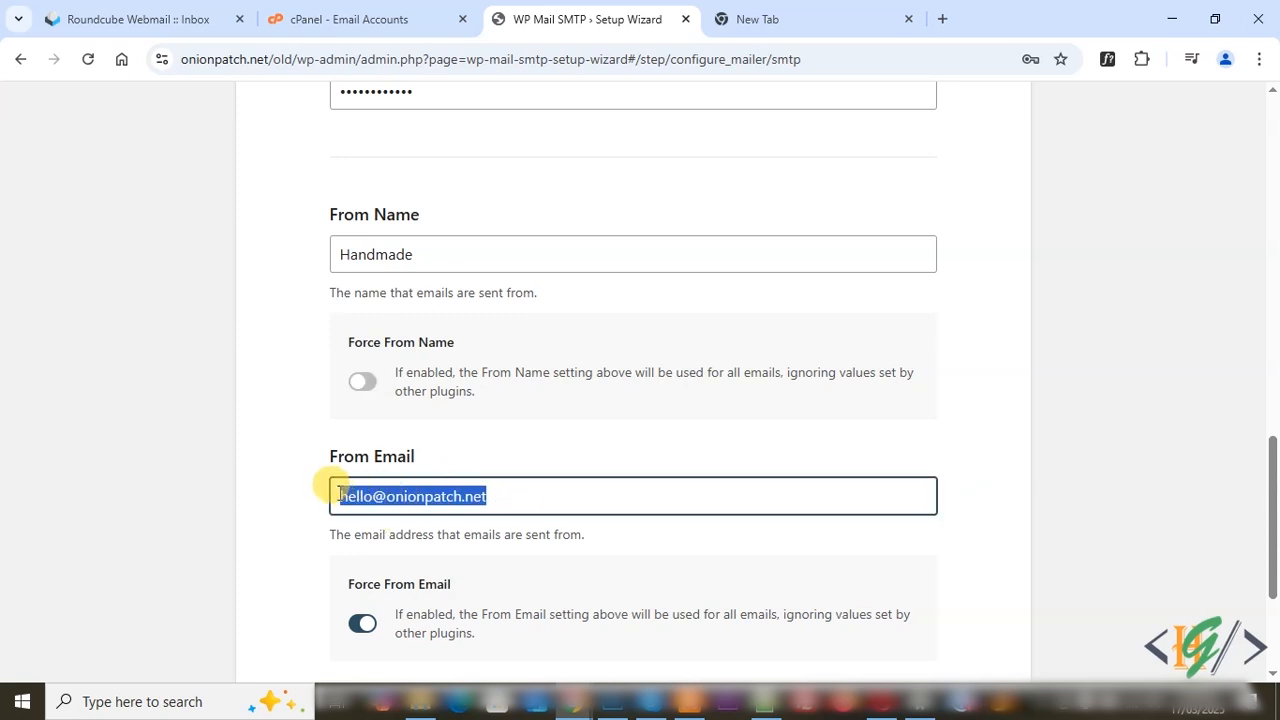
pyautogui.scroll(-1, 362, 490)
pyautogui.scroll(-1, 350, 478)
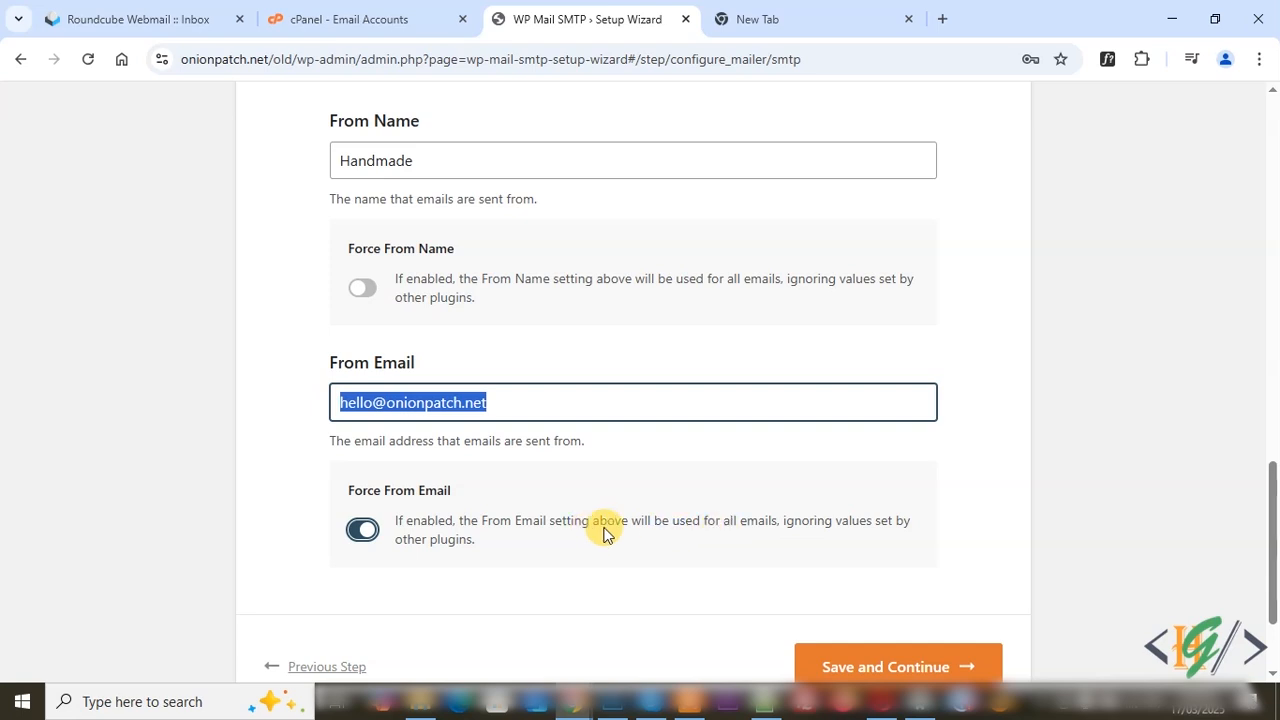
# Save the sender settings and continue past the email features step with the preselected features
pyautogui.scroll(-1, 497, 489)
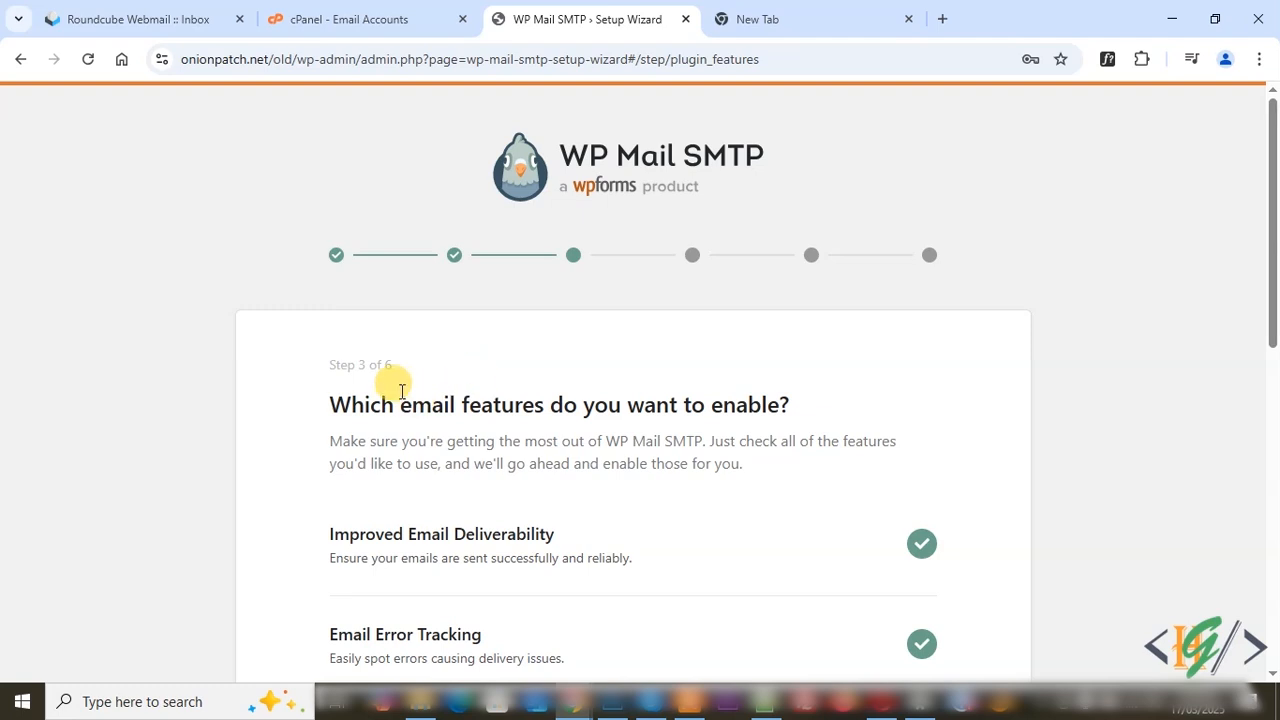
pyautogui.scroll(-5, 610, 411)
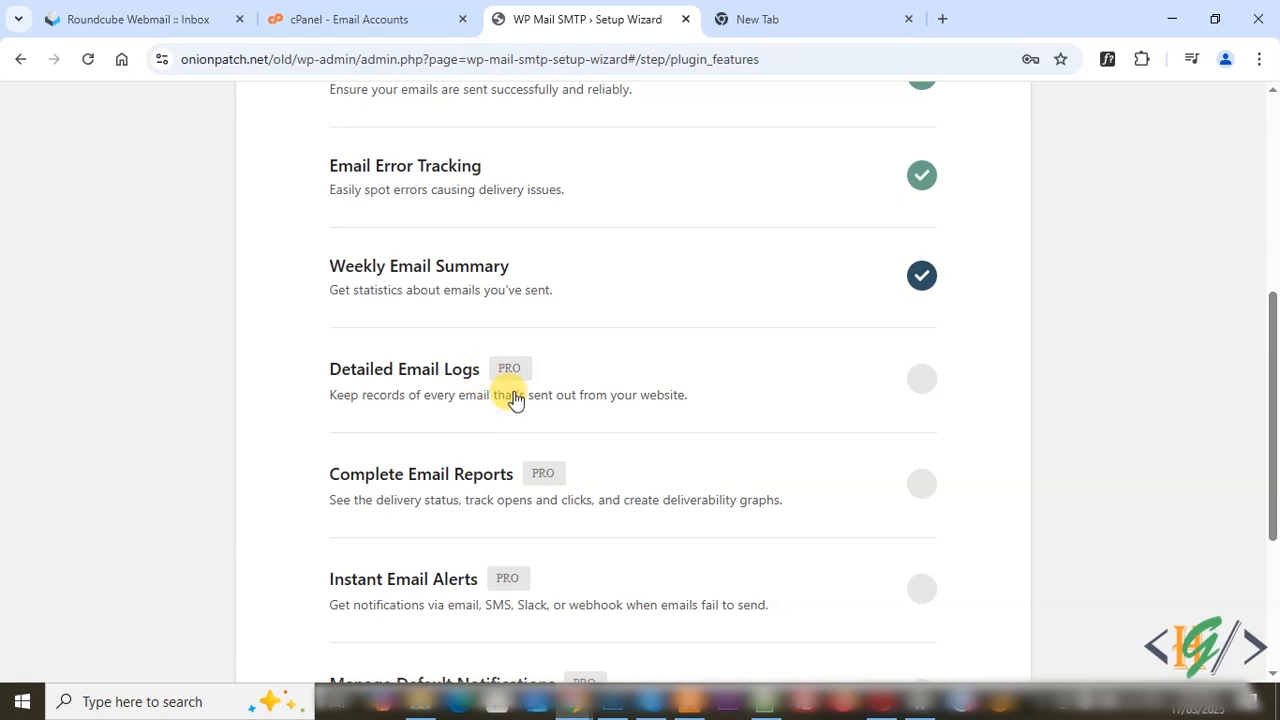
pyautogui.scroll(-3, 508, 396)
pyautogui.click(857, 525)
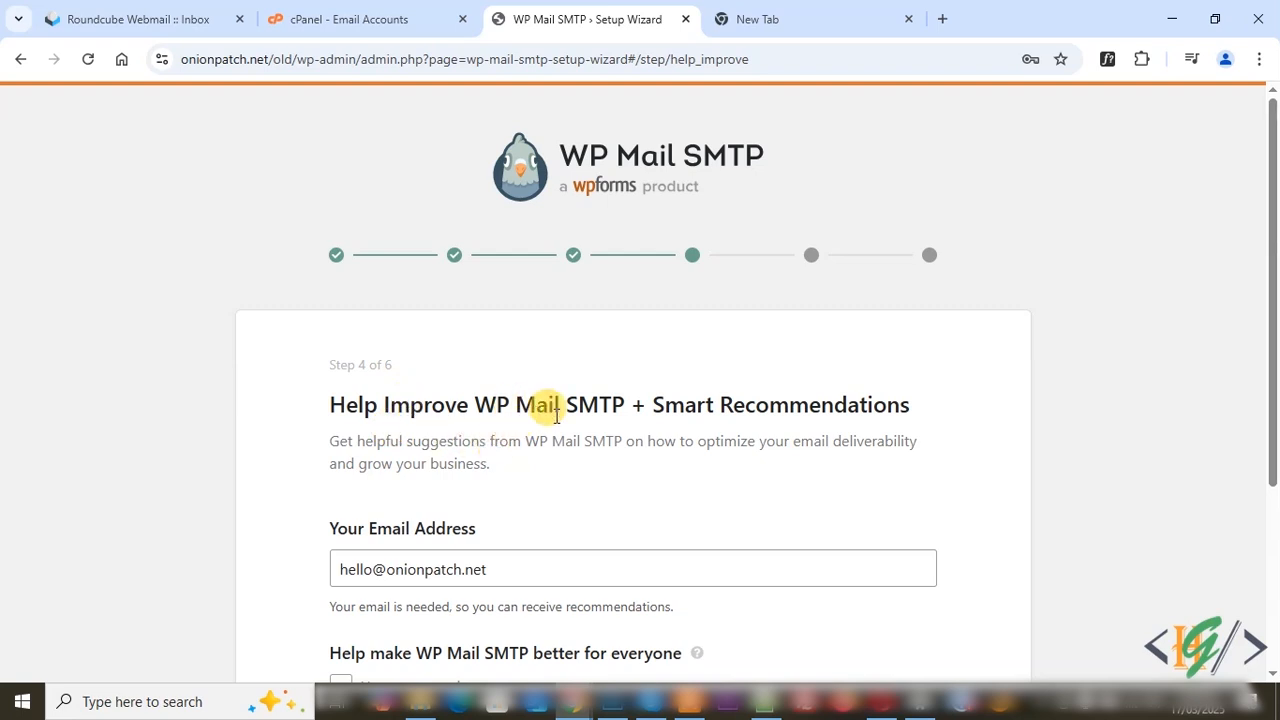
# Skip the Smart Recommendations step and the licence key step of the setup wizard
pyautogui.scroll(-2, 543, 423)
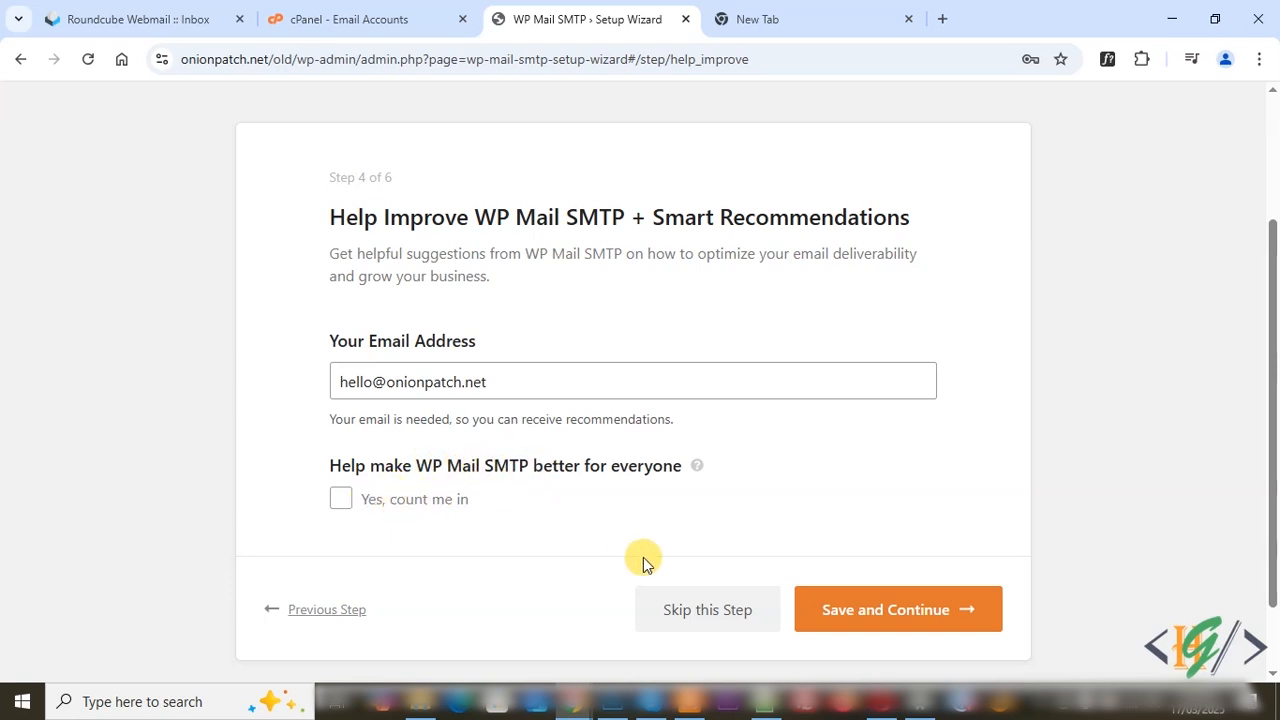
pyautogui.click(708, 610)
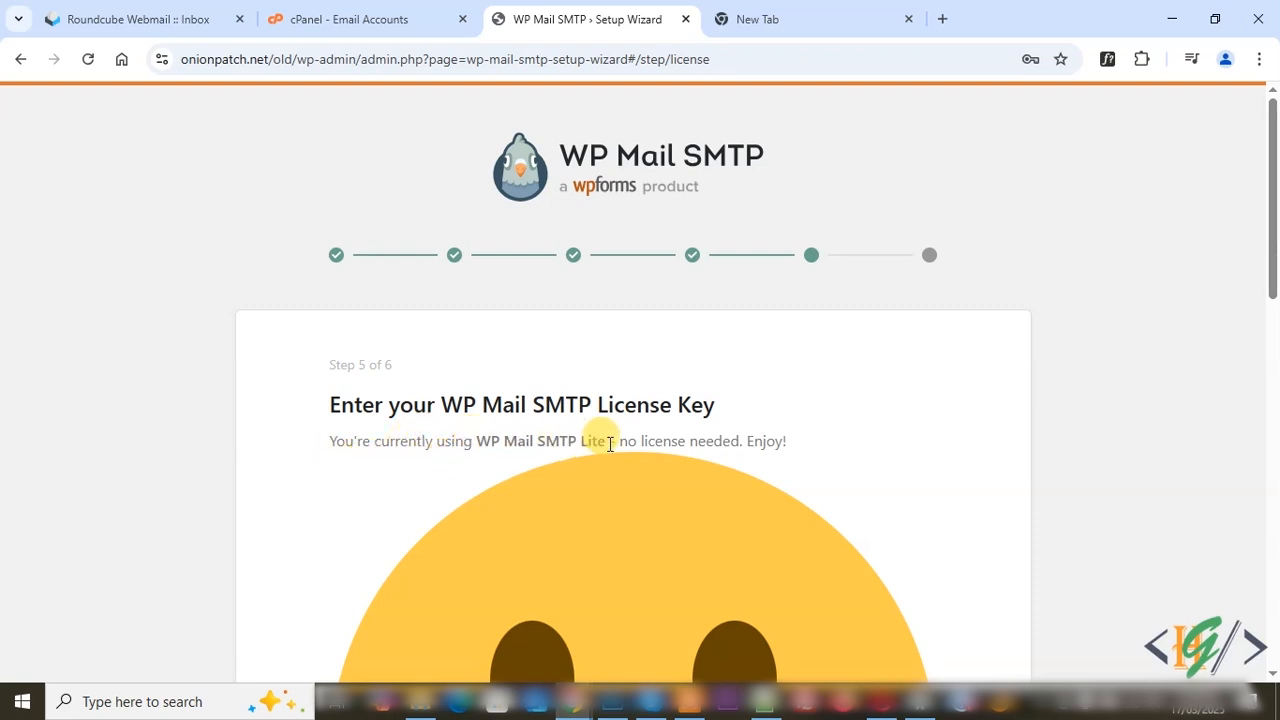
pyautogui.scroll(-5, 658, 423)
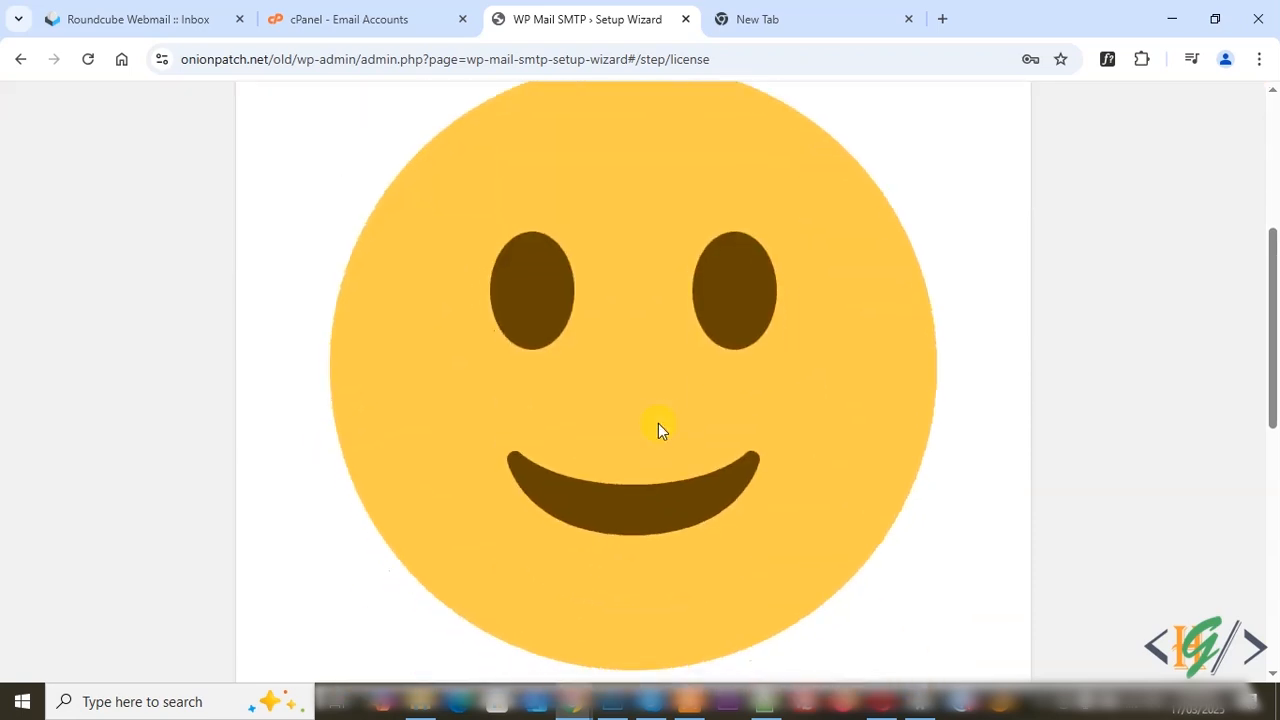
pyautogui.scroll(-4, 655, 422)
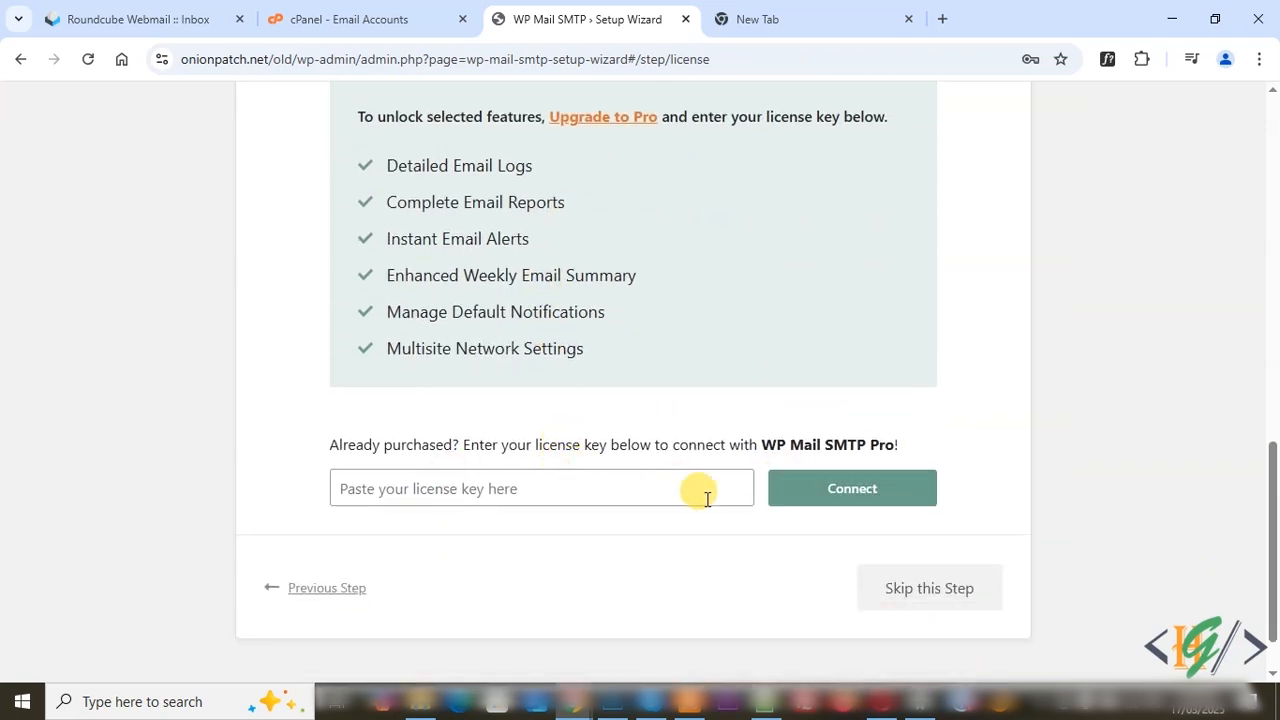
pyautogui.click(933, 595)
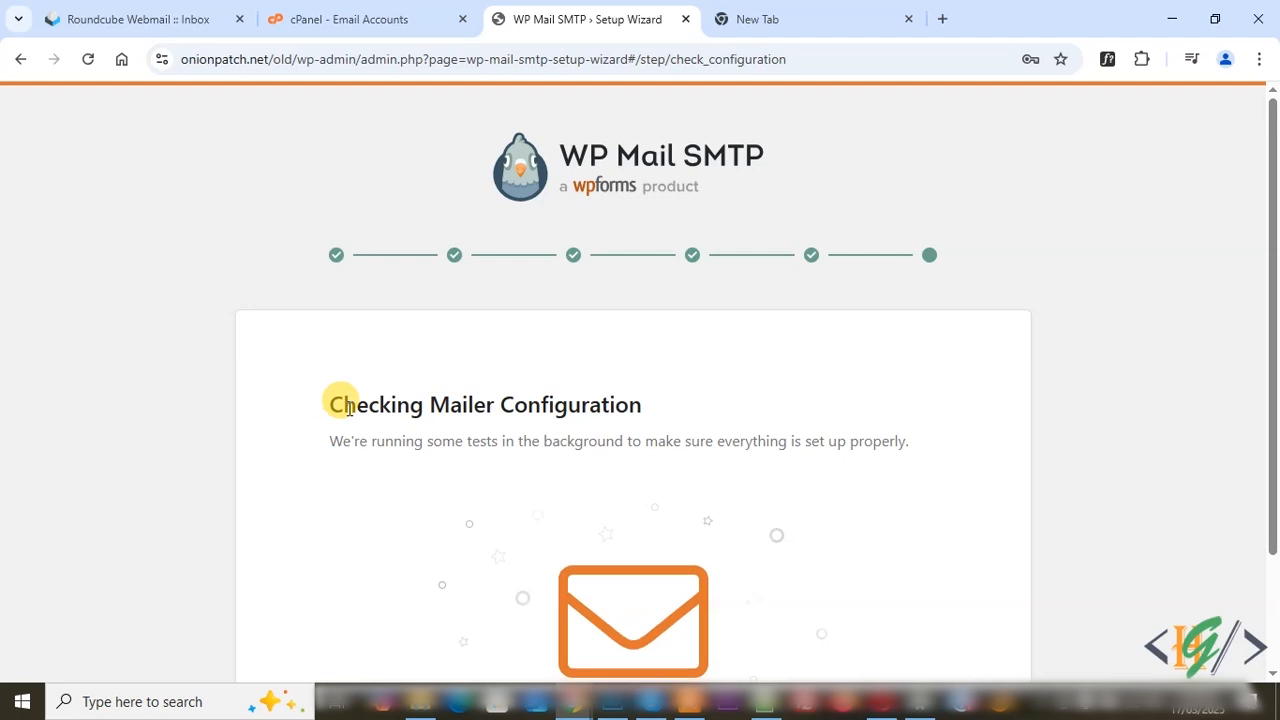
# Go from the wizard's final step to the test email tool and send an HTML test email to the domain mailbox
pyautogui.scroll(-1, 420, 362)
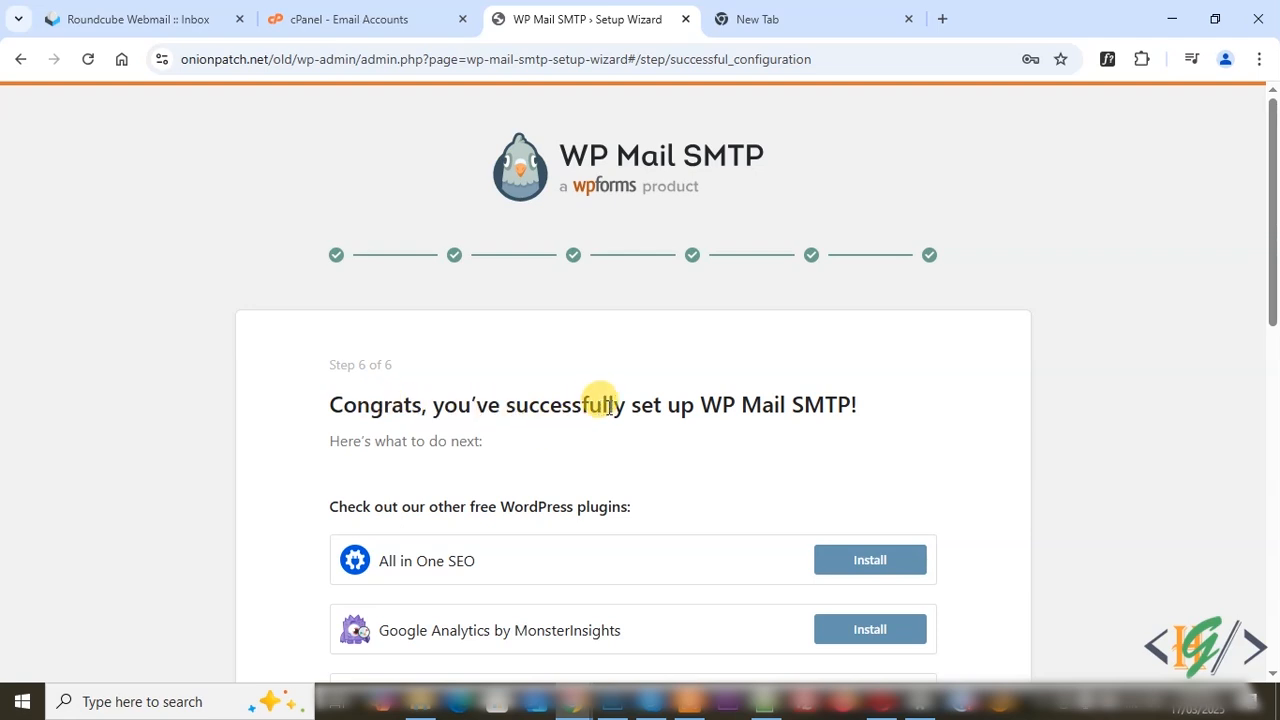
pyautogui.scroll(-3, 617, 437)
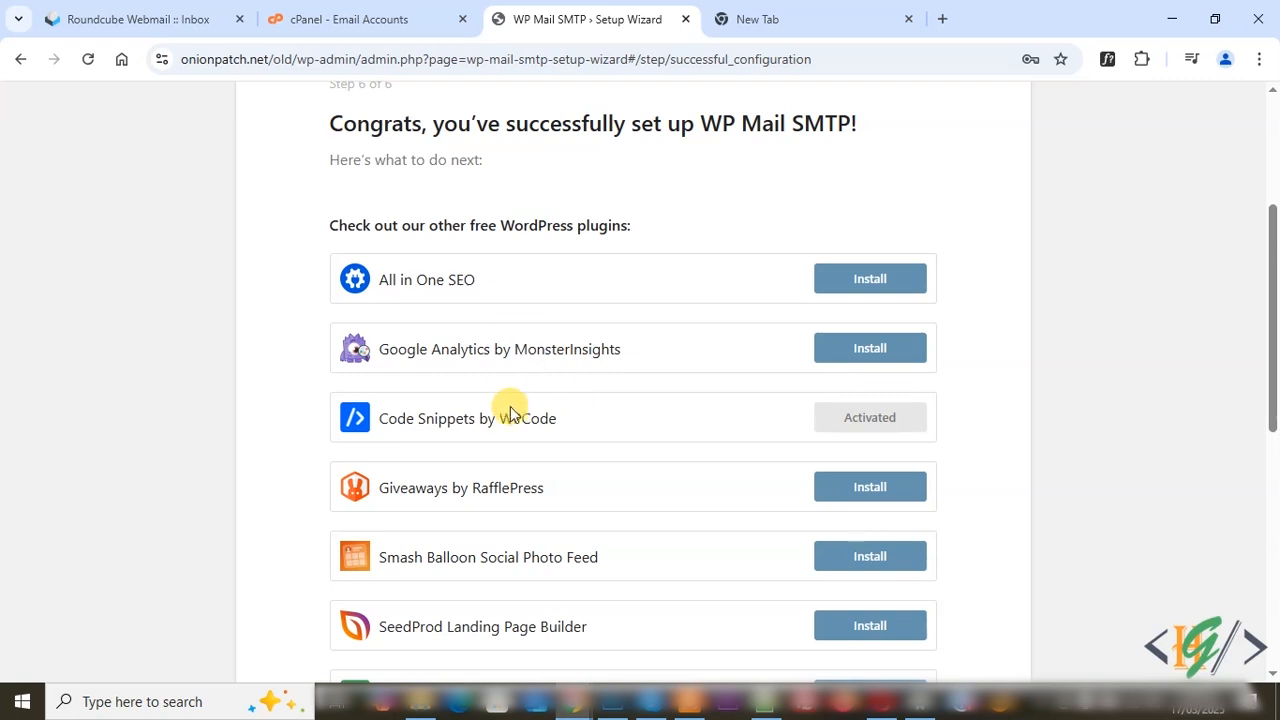
pyautogui.scroll(-5, 508, 405)
pyautogui.scroll(-2, 508, 396)
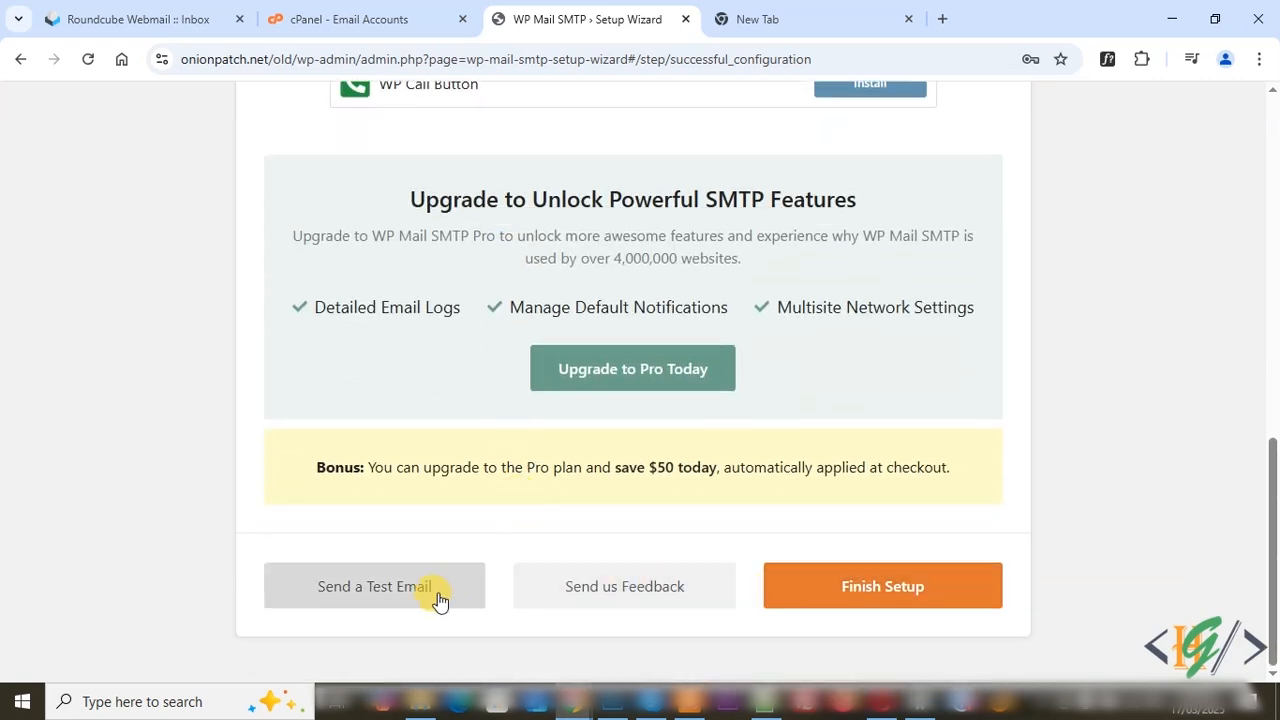
pyautogui.click(376, 597)
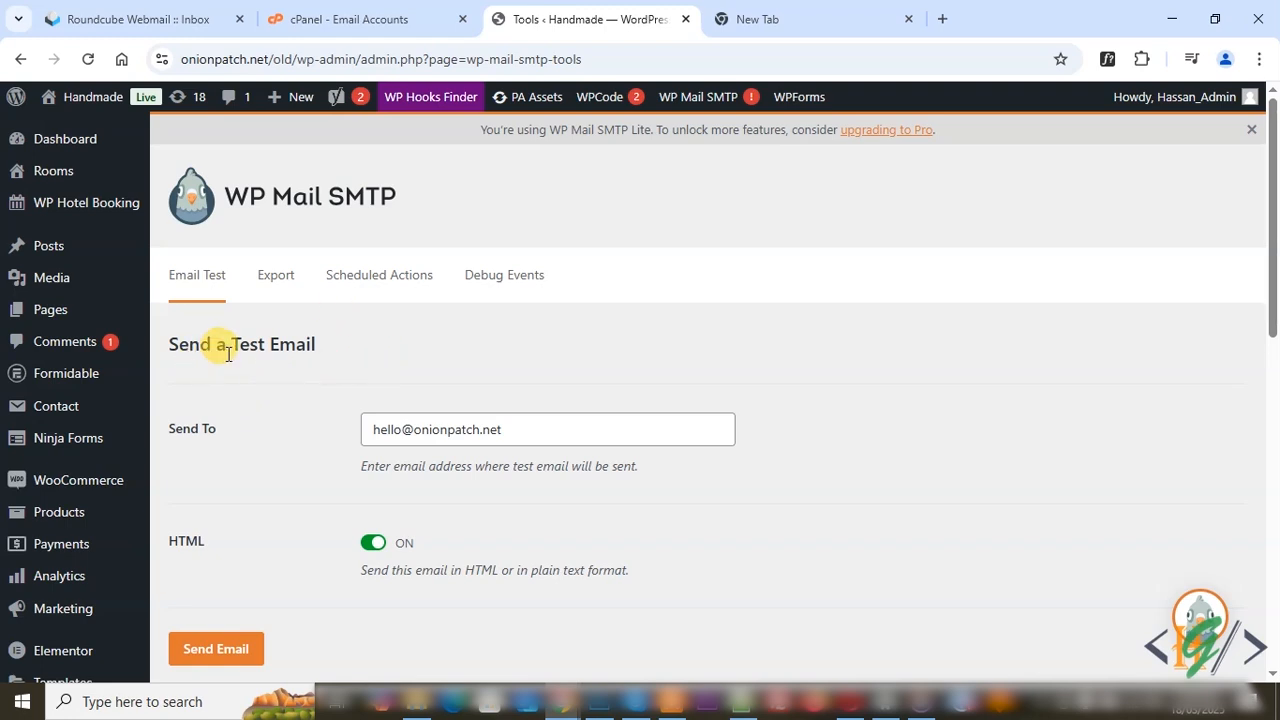
pyautogui.scroll(-1, 400, 362)
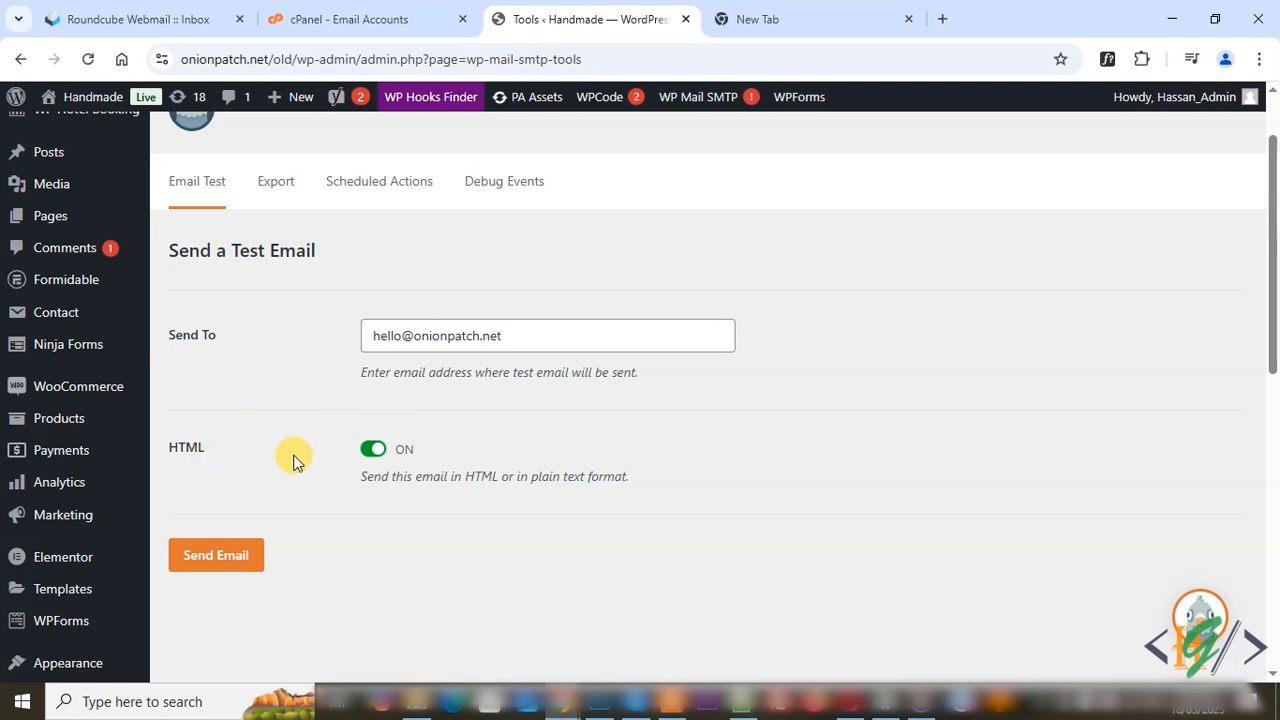
pyautogui.click(245, 560)
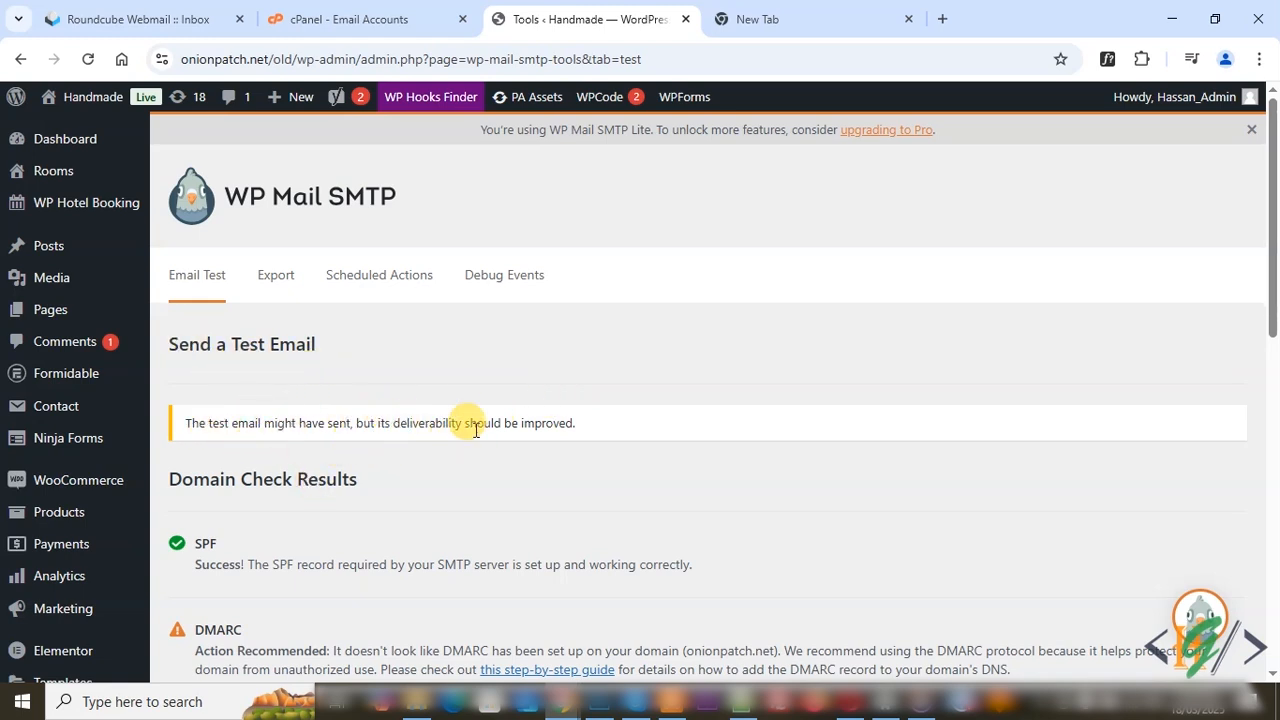
# Review the domain check results, and read the WP Mail SMTP test email in the Roundcube webmail inbox
pyautogui.scroll(-1, 485, 400)
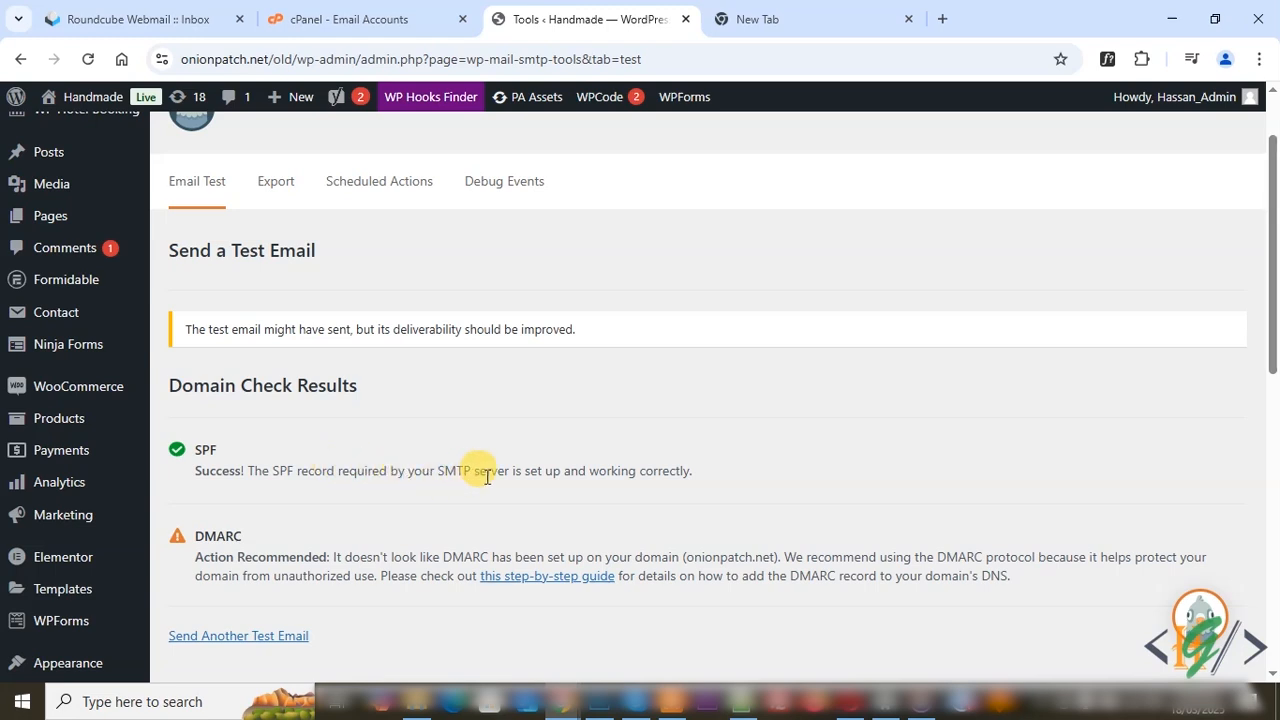
pyautogui.scroll(-1, 551, 431)
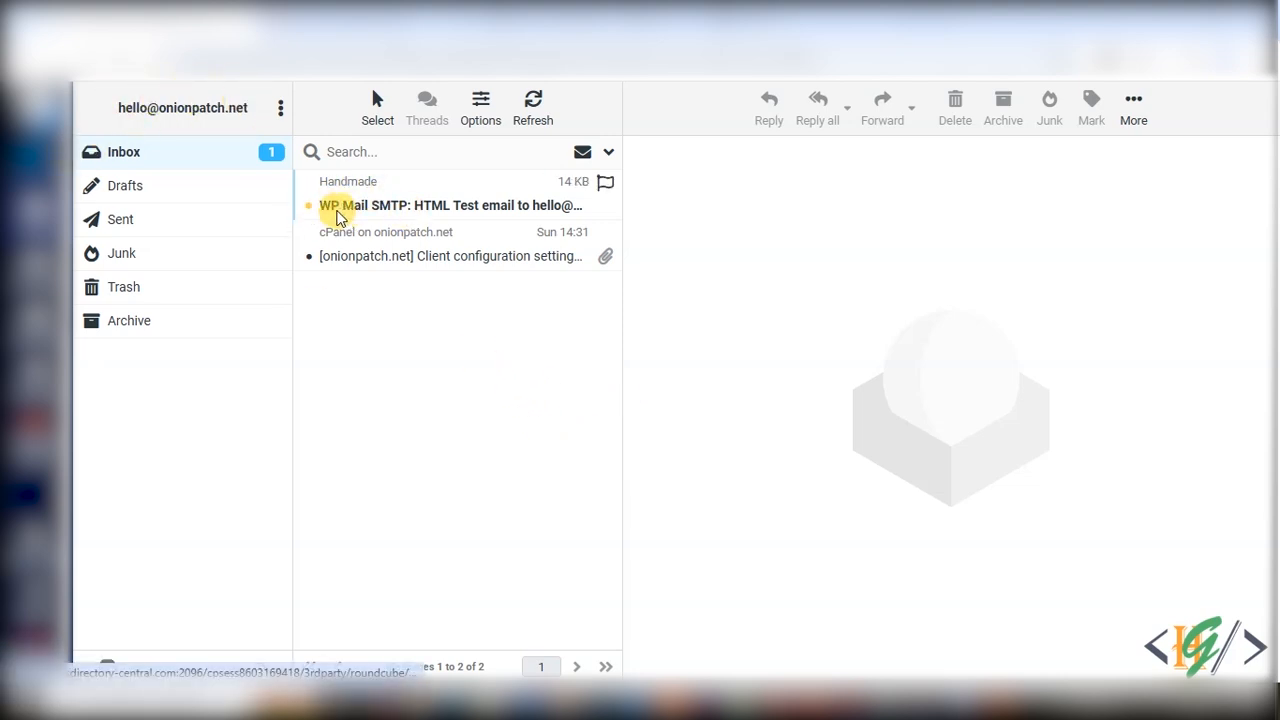
pyautogui.click(440, 217)
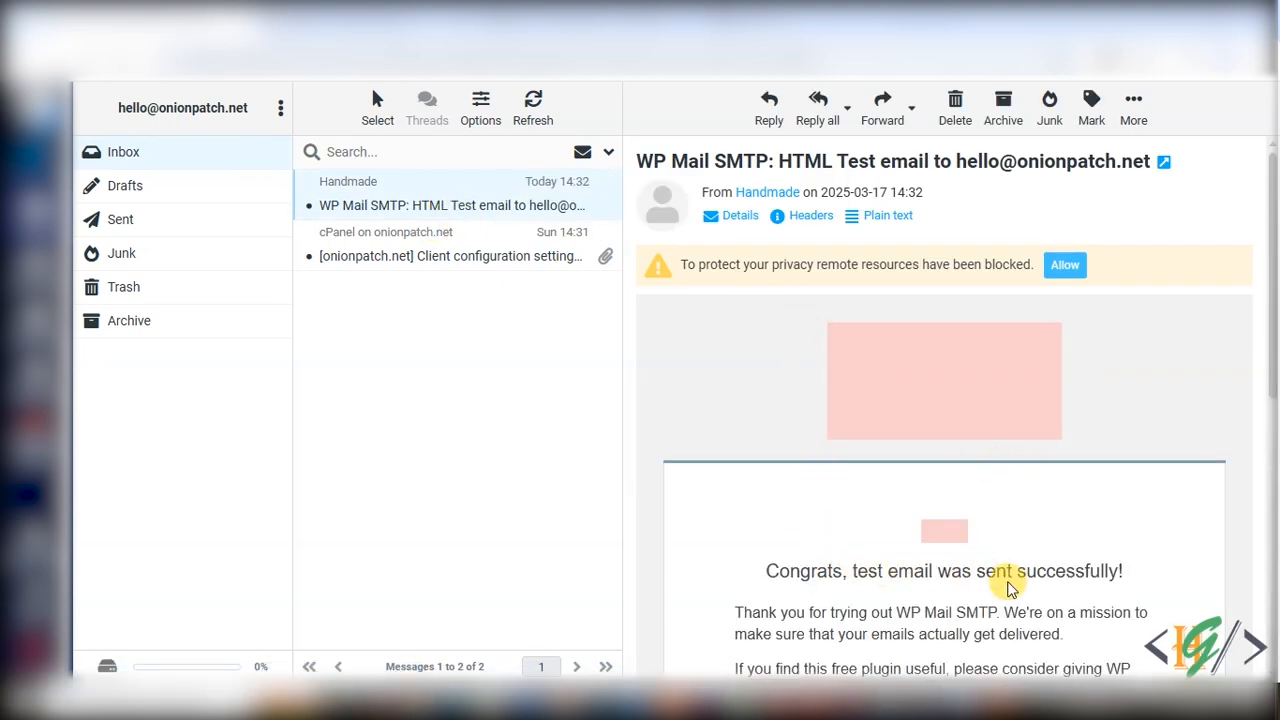
pyautogui.scroll(-3, 948, 562)
pyautogui.scroll(3, 843, 537)
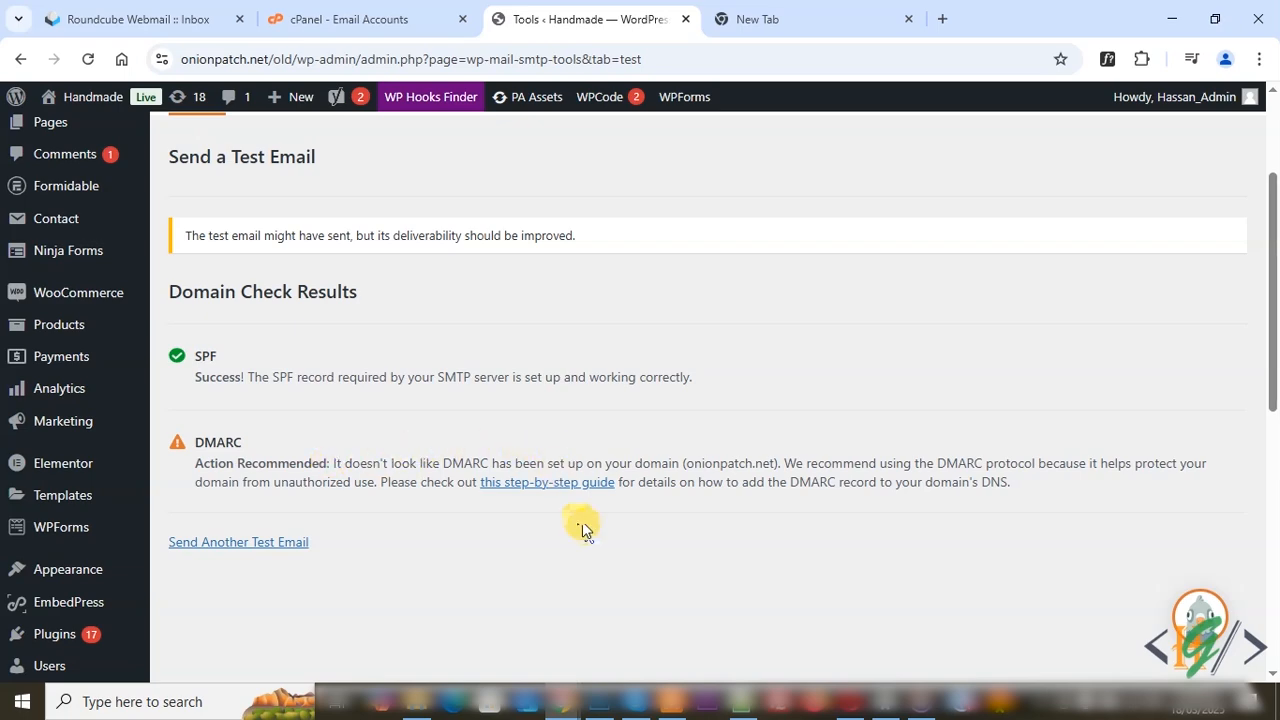
# Switch to Notepad++ and review the prepared DMARC record's value, record type and target
pyautogui.click(737, 706)
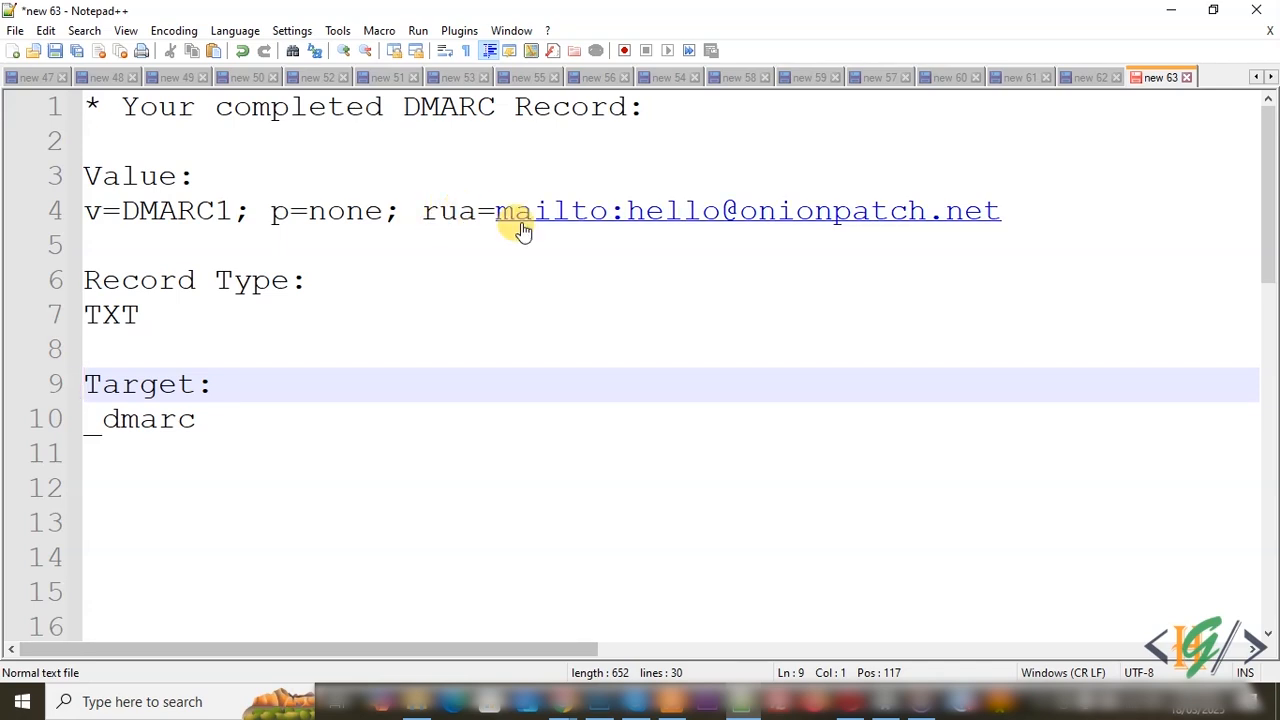
pyautogui.moveTo(1023, 209); pyautogui.dragTo(651, 217)
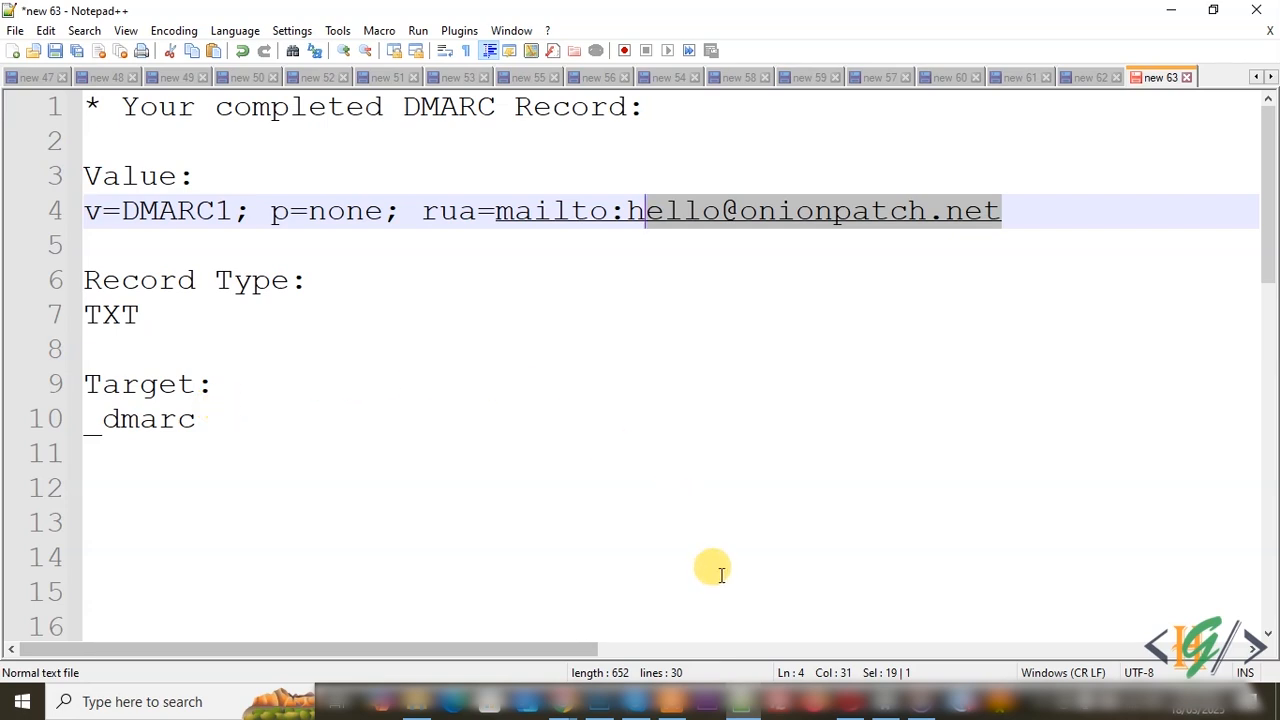
pyautogui.click(733, 701)
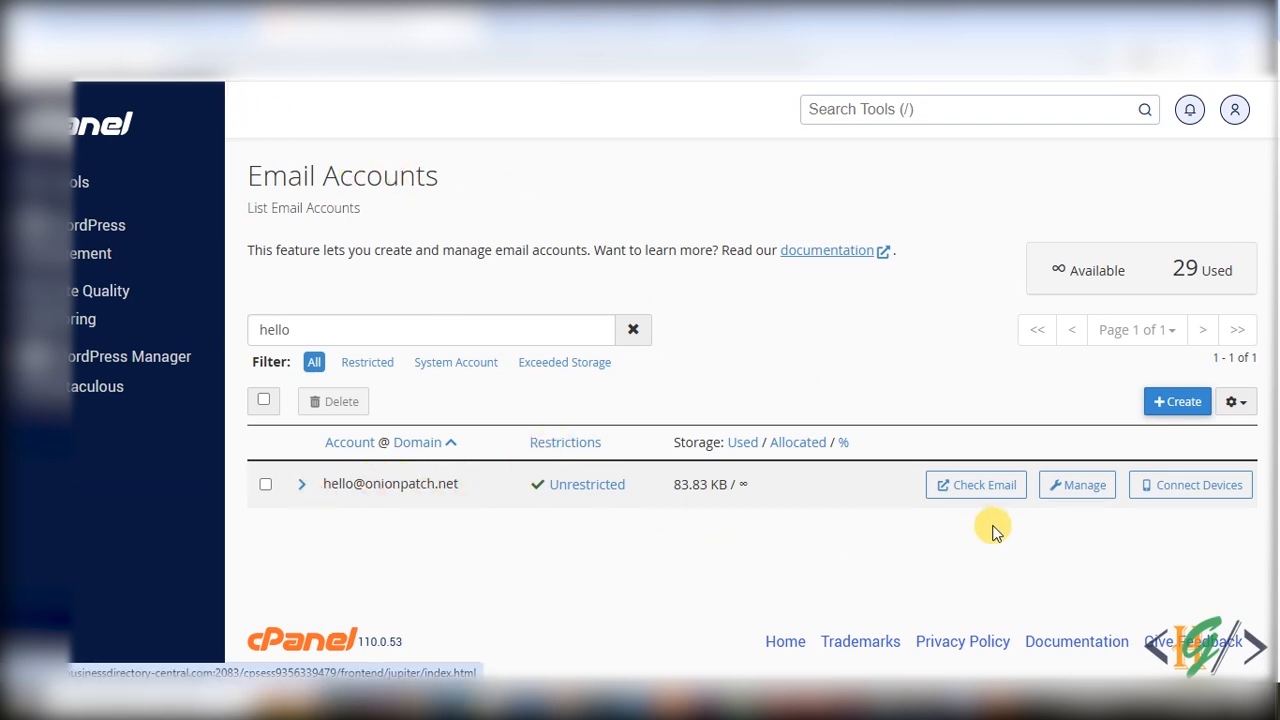
# Open the mailbox's mail client setup in cPanel and examine the outgoing server and SMTP port under the SSL/TLS and non-SSL settings
pyautogui.click(1199, 497)
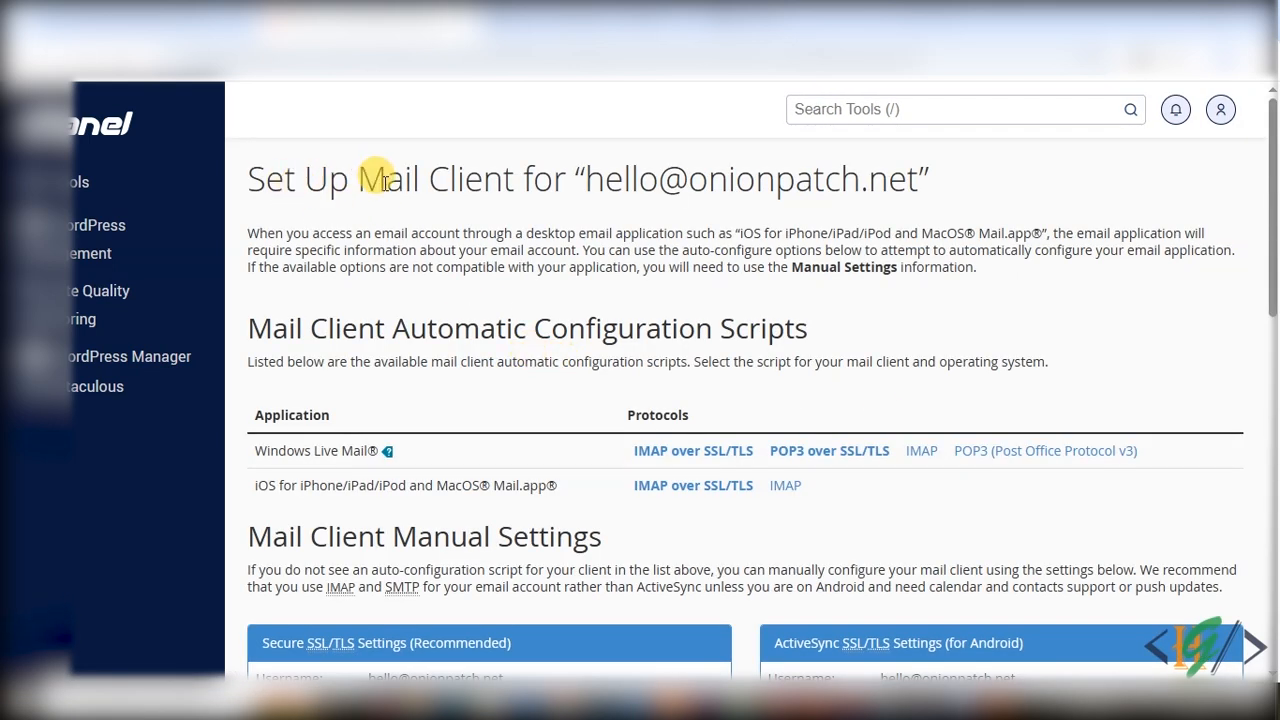
pyautogui.moveTo(604, 180); pyautogui.dragTo(912, 180)
pyautogui.scroll(-2, 280, 280)
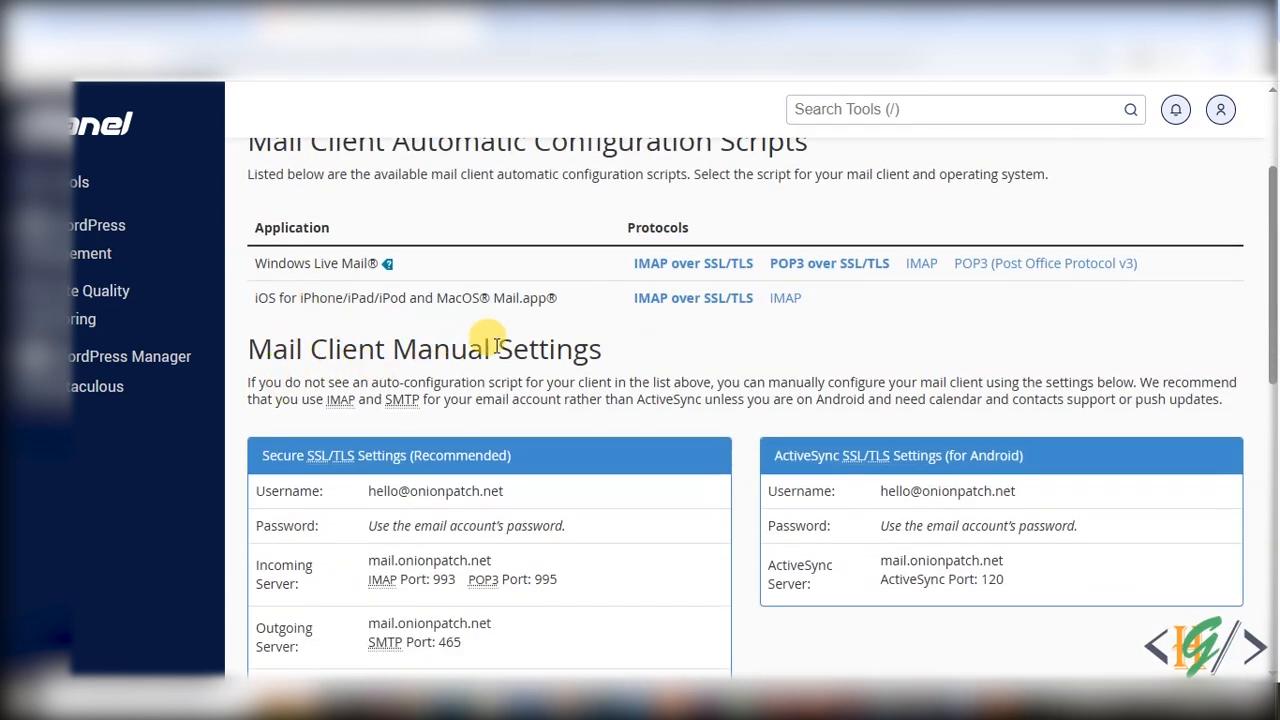
pyautogui.scroll(-2, 497, 346)
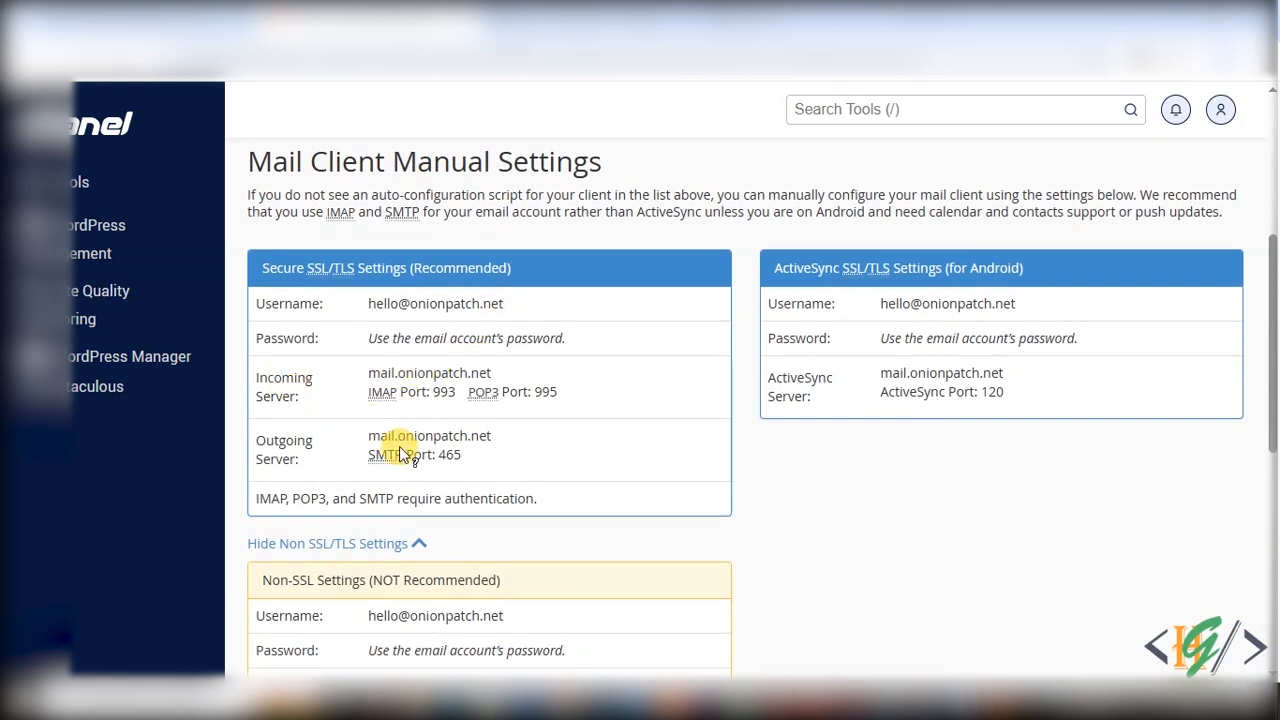
pyautogui.moveTo(446, 454); pyautogui.dragTo(461, 454)
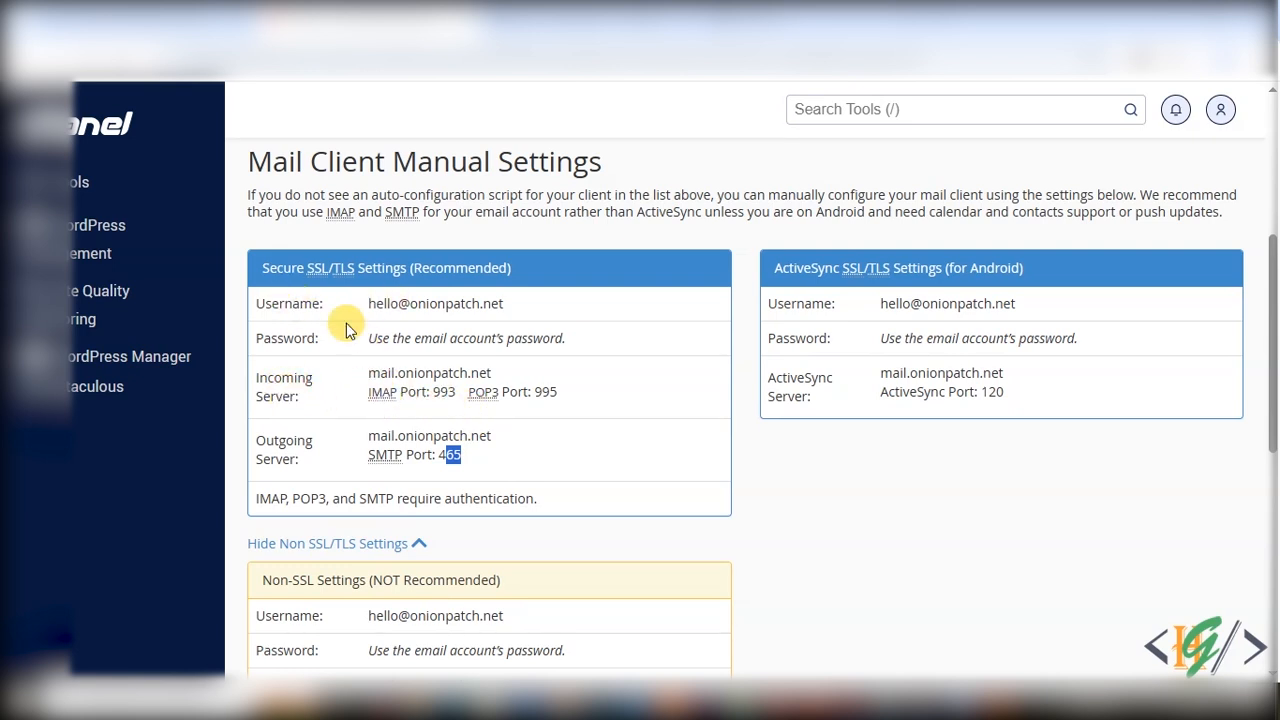
pyautogui.scroll(-1, 537, 370)
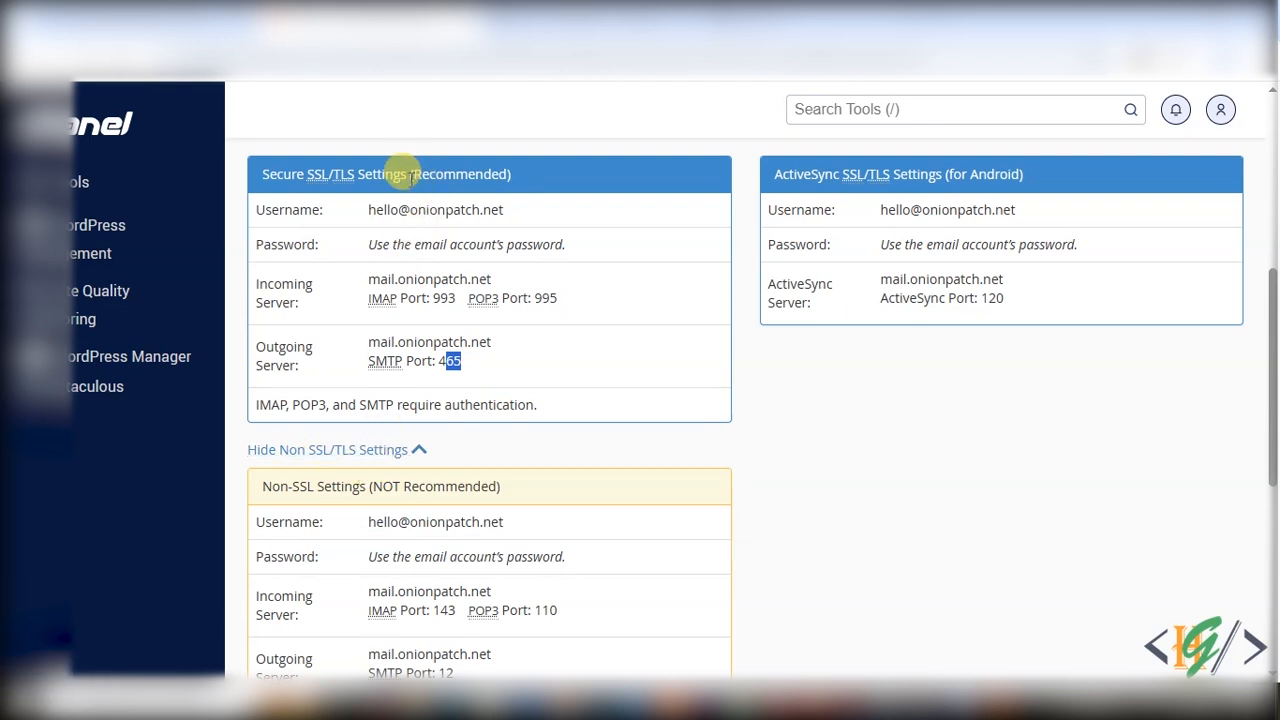
pyautogui.moveTo(408, 173); pyautogui.dragTo(472, 200)
pyautogui.scroll(-1, 458, 430)
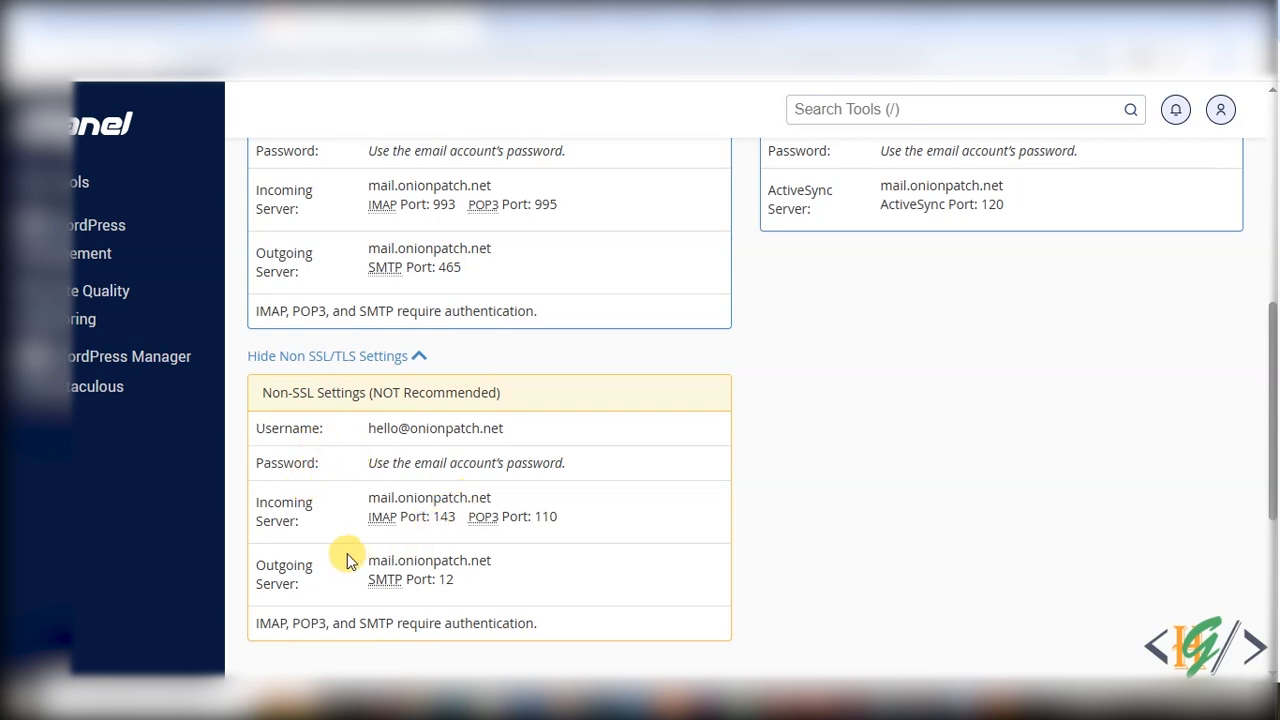
pyautogui.scroll(2, 423, 563)
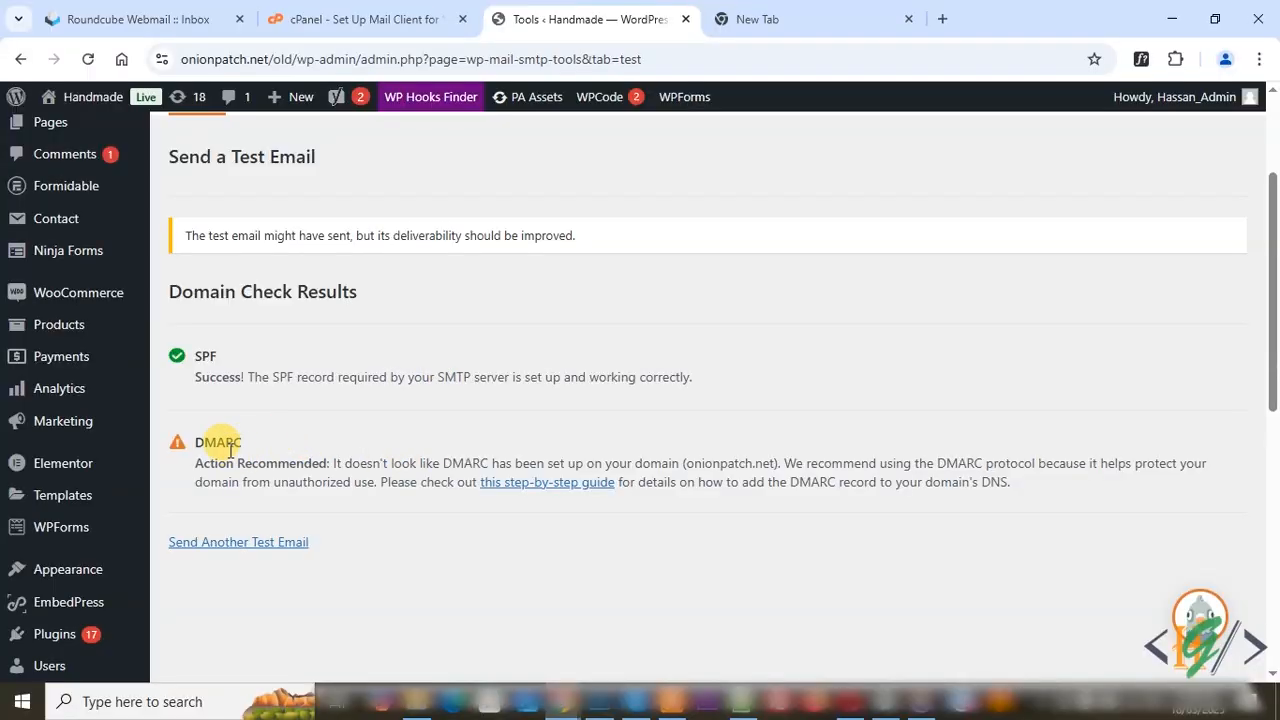
# Open the WP Mail SMTP settings in WordPress and review the From Email, From Name, Return Path and mailer choice
pyautogui.scroll(-4, 350, 390)
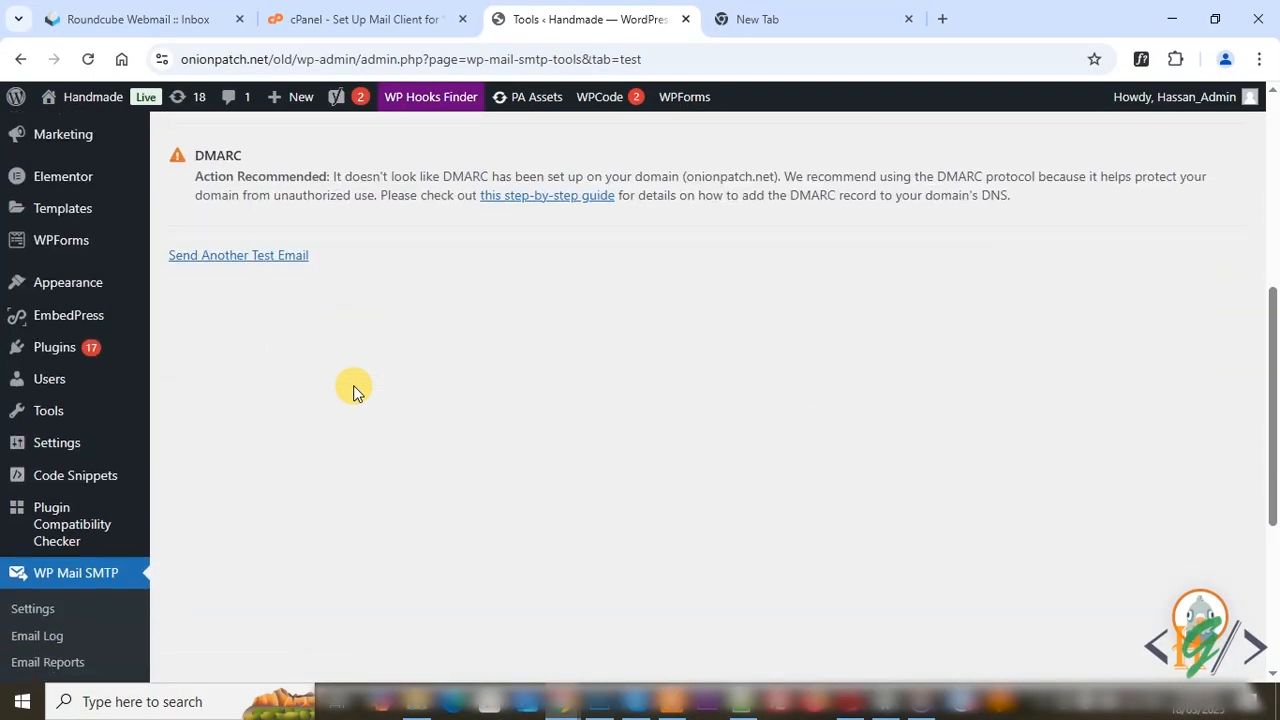
pyautogui.click(45, 516)
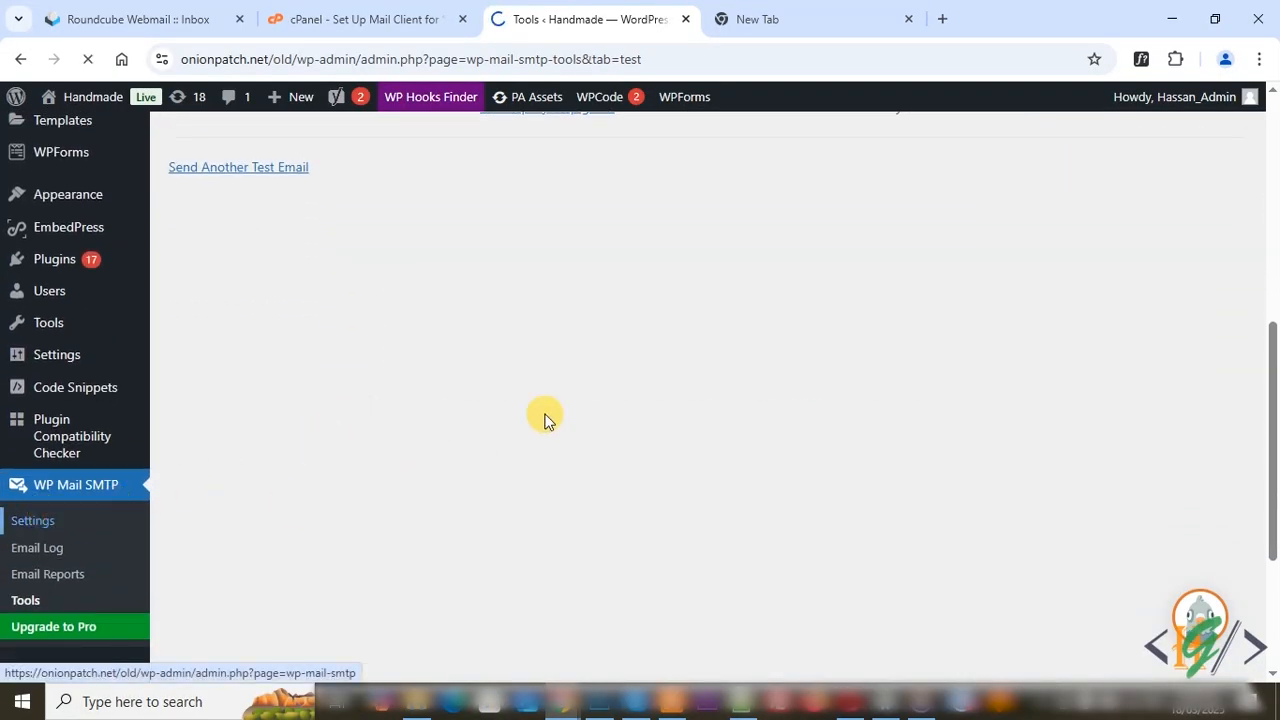
pyautogui.scroll(-5, 517, 357)
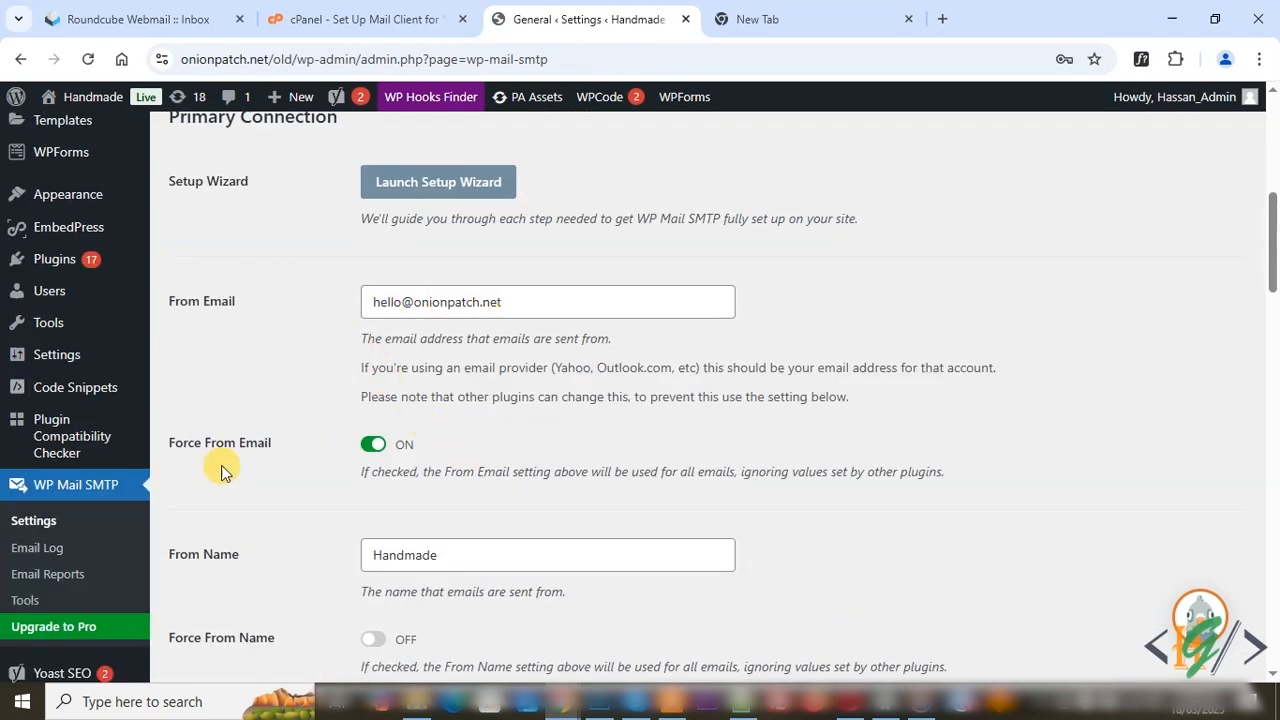
pyautogui.scroll(-1, 209, 425)
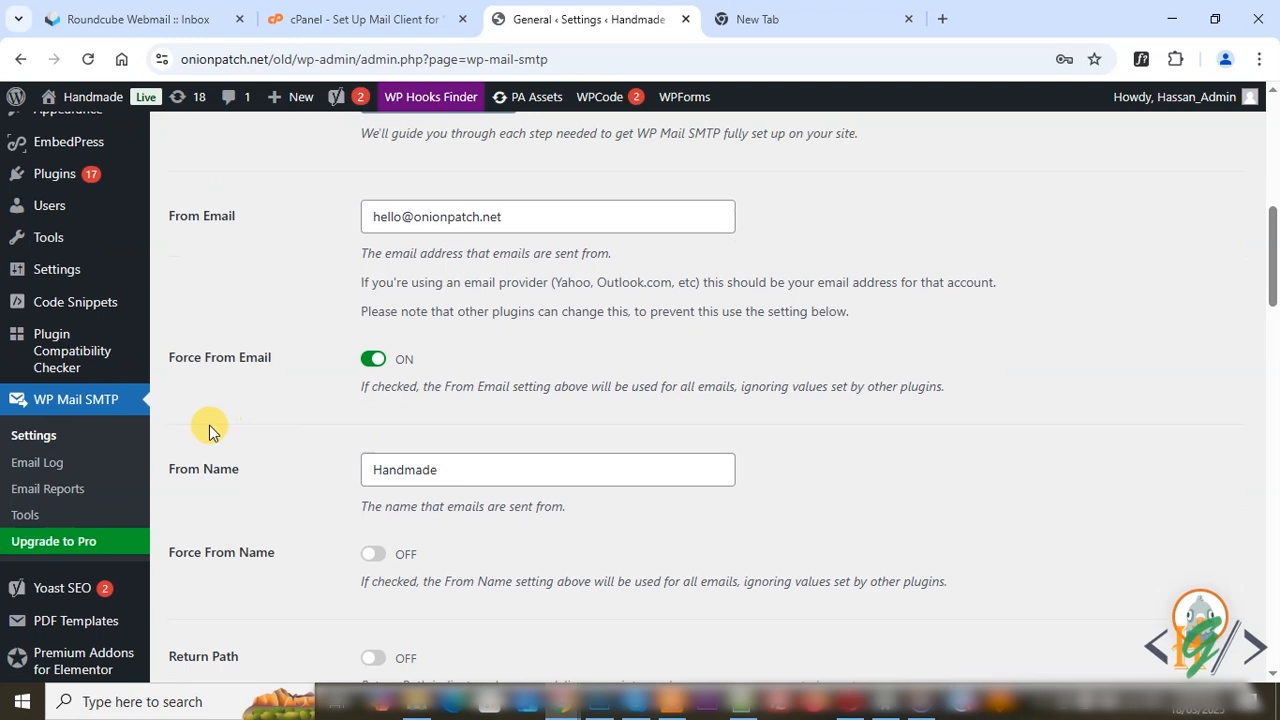
pyautogui.scroll(-1, 390, 412)
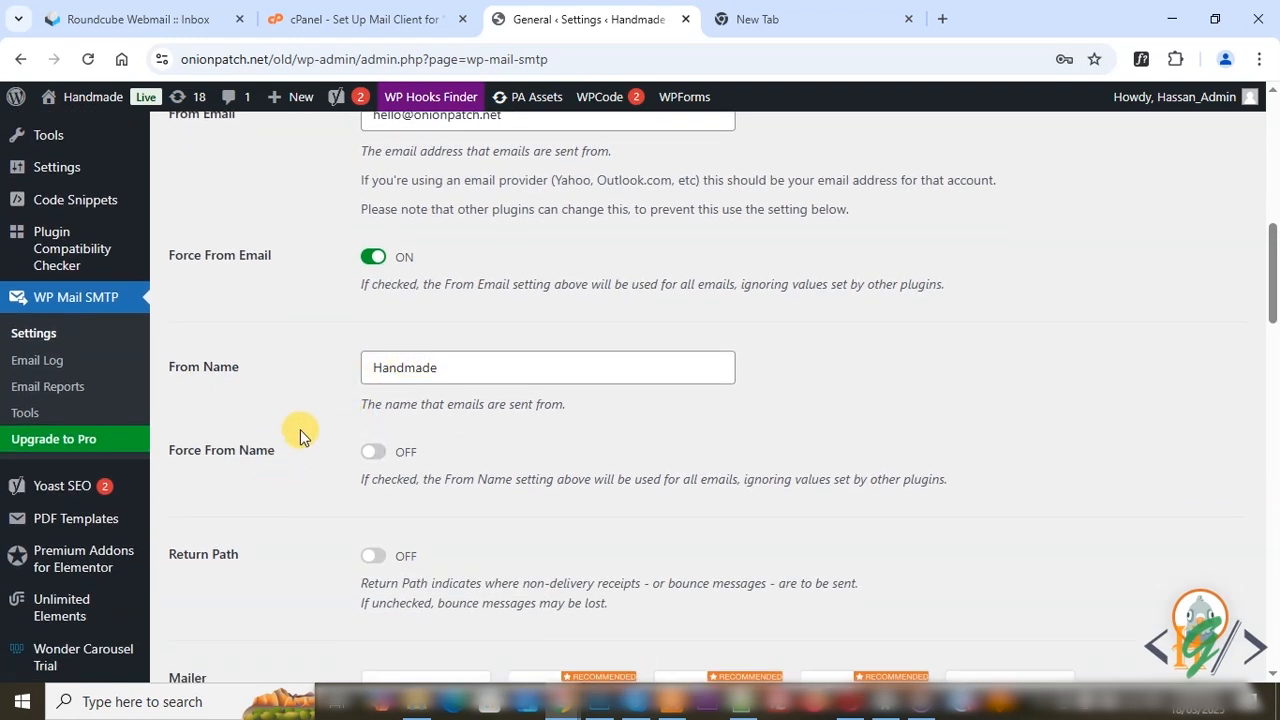
pyautogui.scroll(-3, 385, 440)
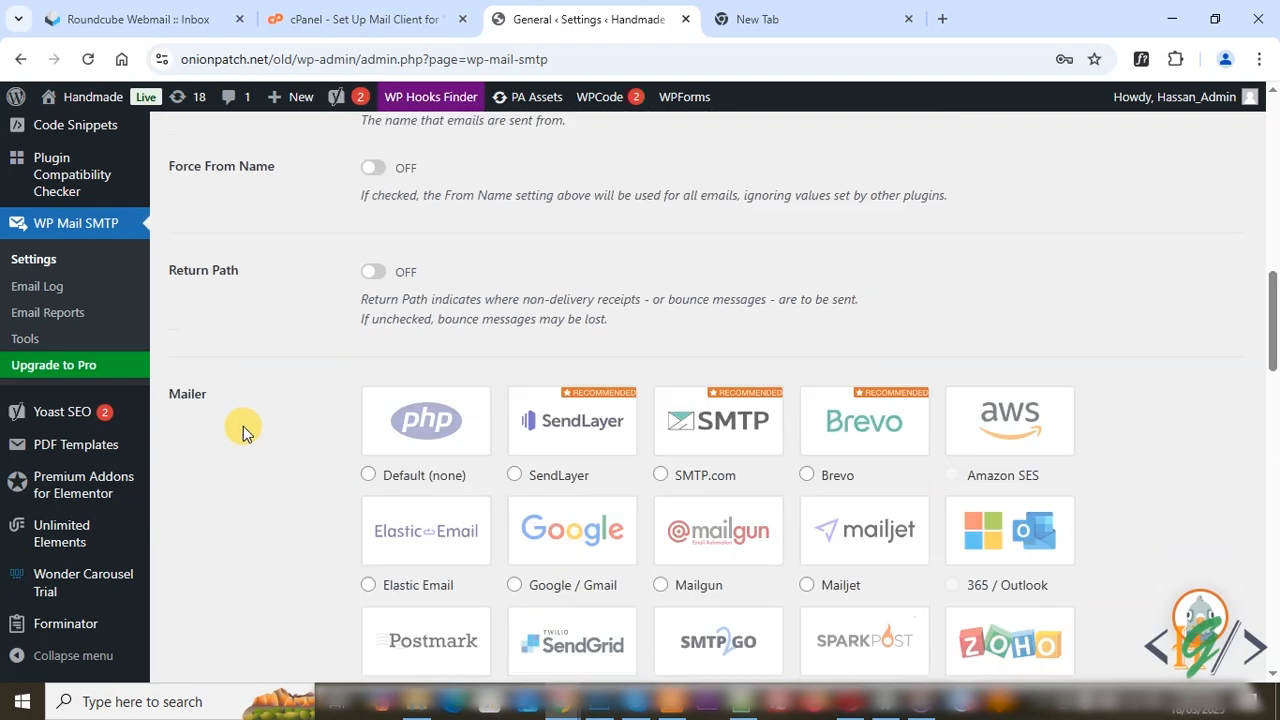
pyautogui.scroll(-3, 290, 427)
pyautogui.scroll(-2, 370, 470)
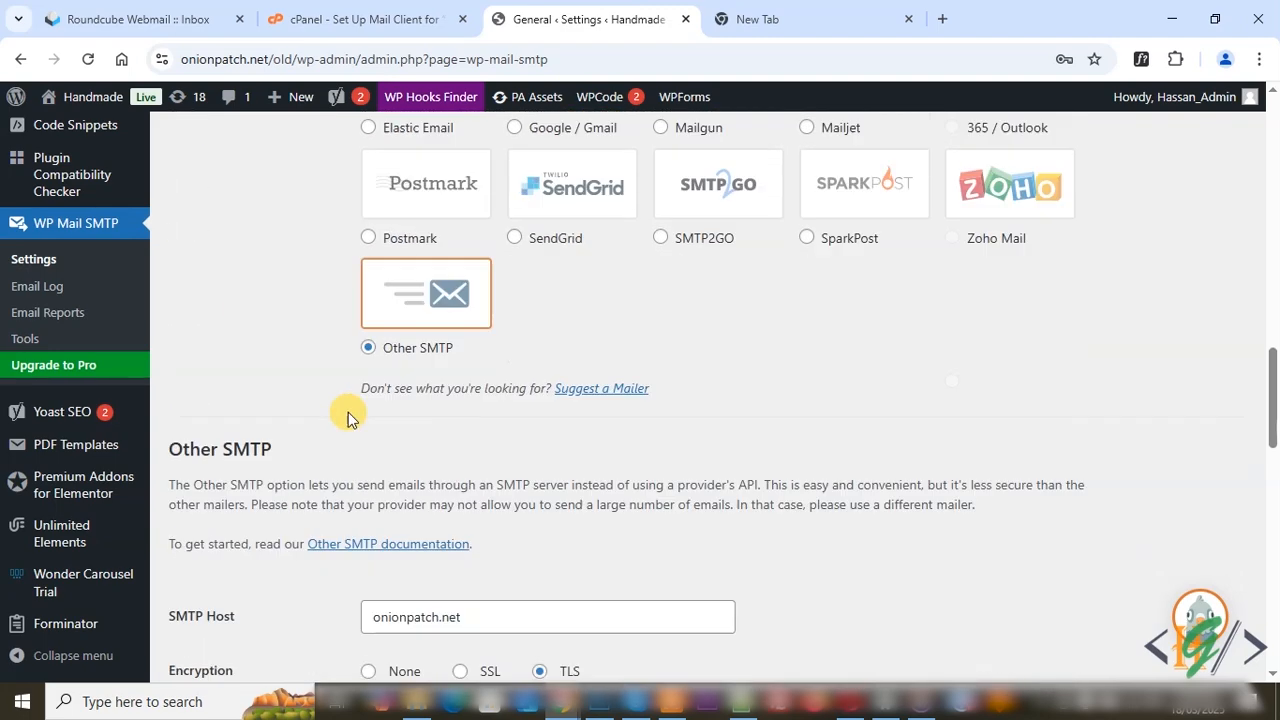
# Review the Other SMTP connection's host, encryption, port, authentication and username, along with the Backup Connection section
pyautogui.scroll(-3, 348, 412)
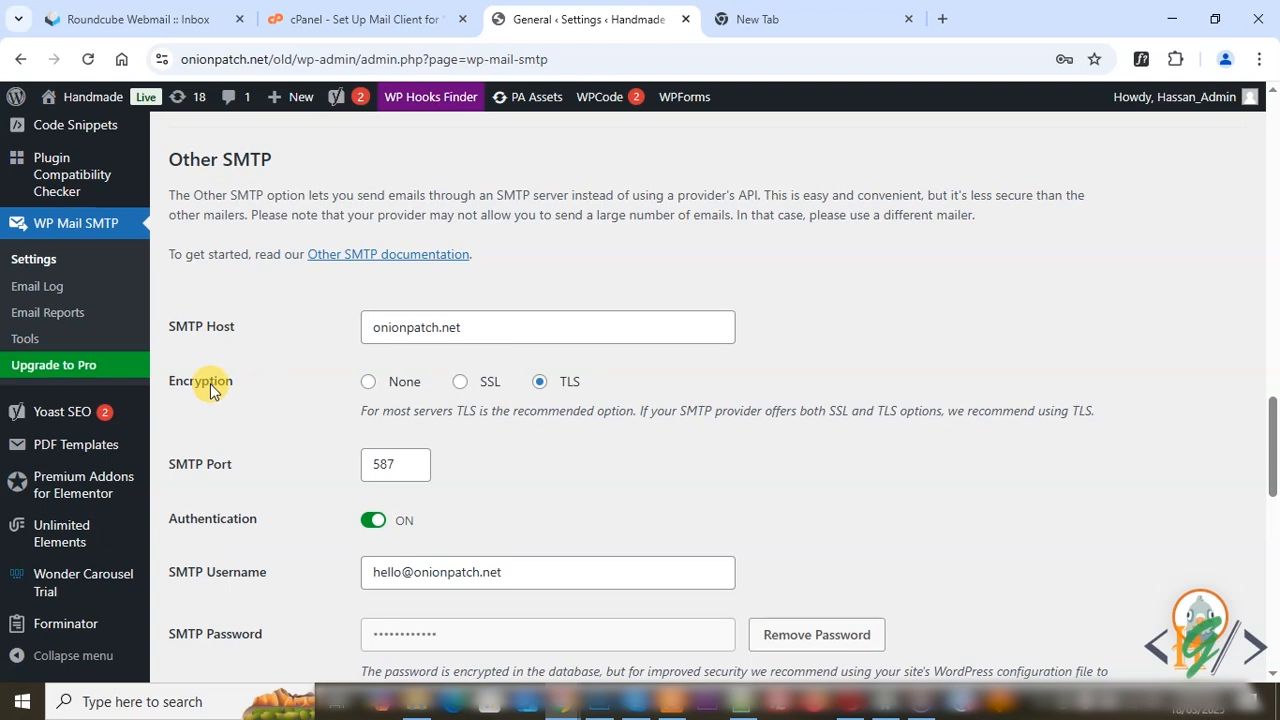
pyautogui.scroll(-1, 432, 429)
pyautogui.scroll(-1, 270, 460)
pyautogui.moveTo(523, 384); pyautogui.dragTo(305, 422)
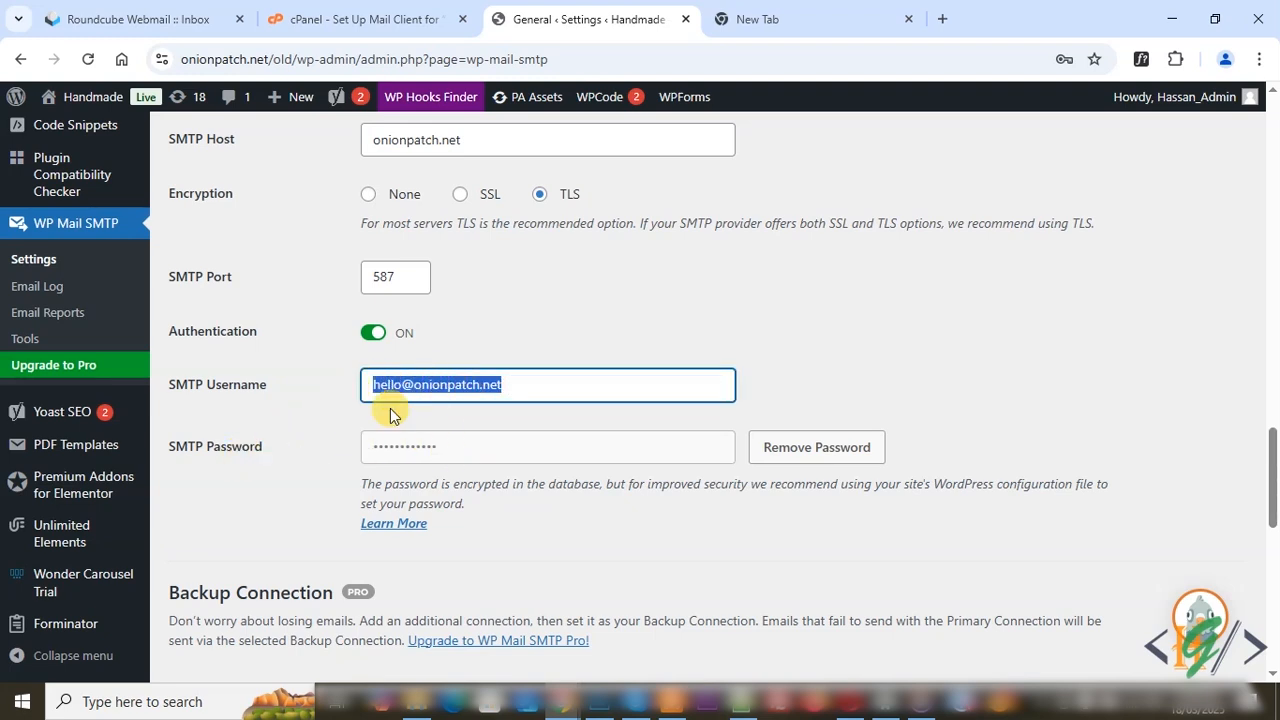
pyautogui.scroll(-3, 358, 418)
pyautogui.scroll(-2, 365, 425)
pyautogui.scroll(3, 543, 354)
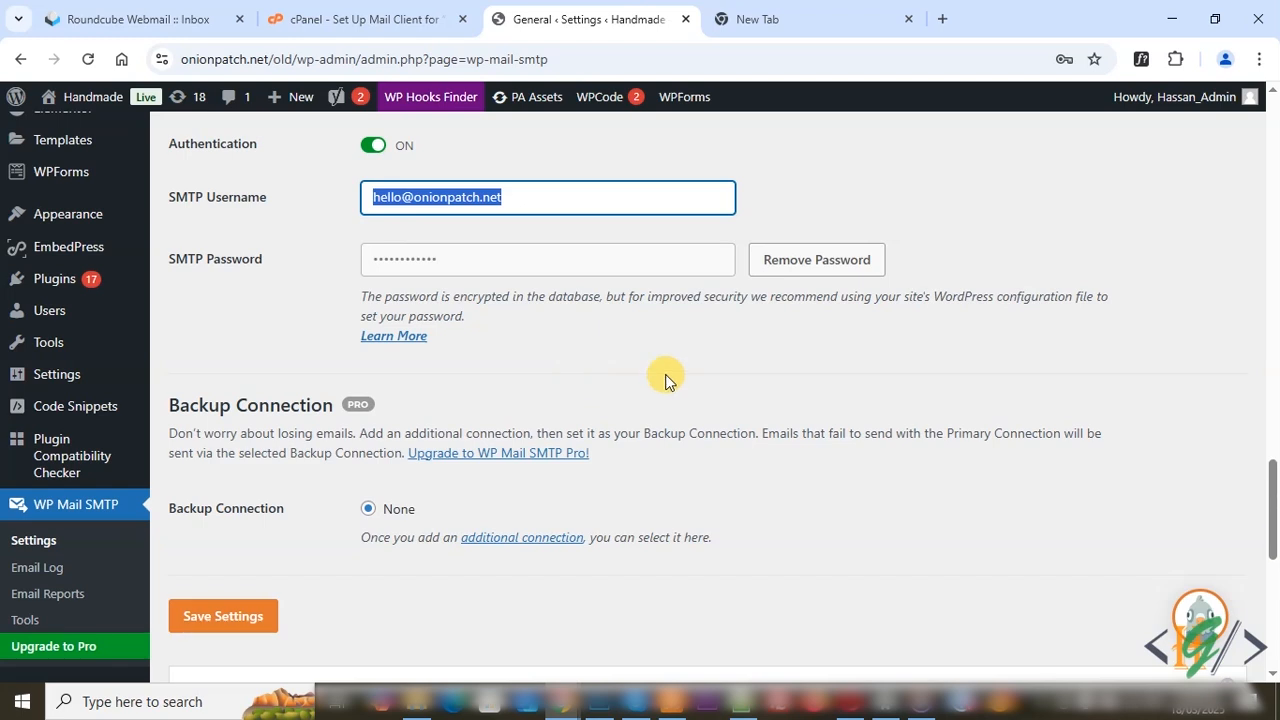
pyautogui.scroll(3, 668, 380)
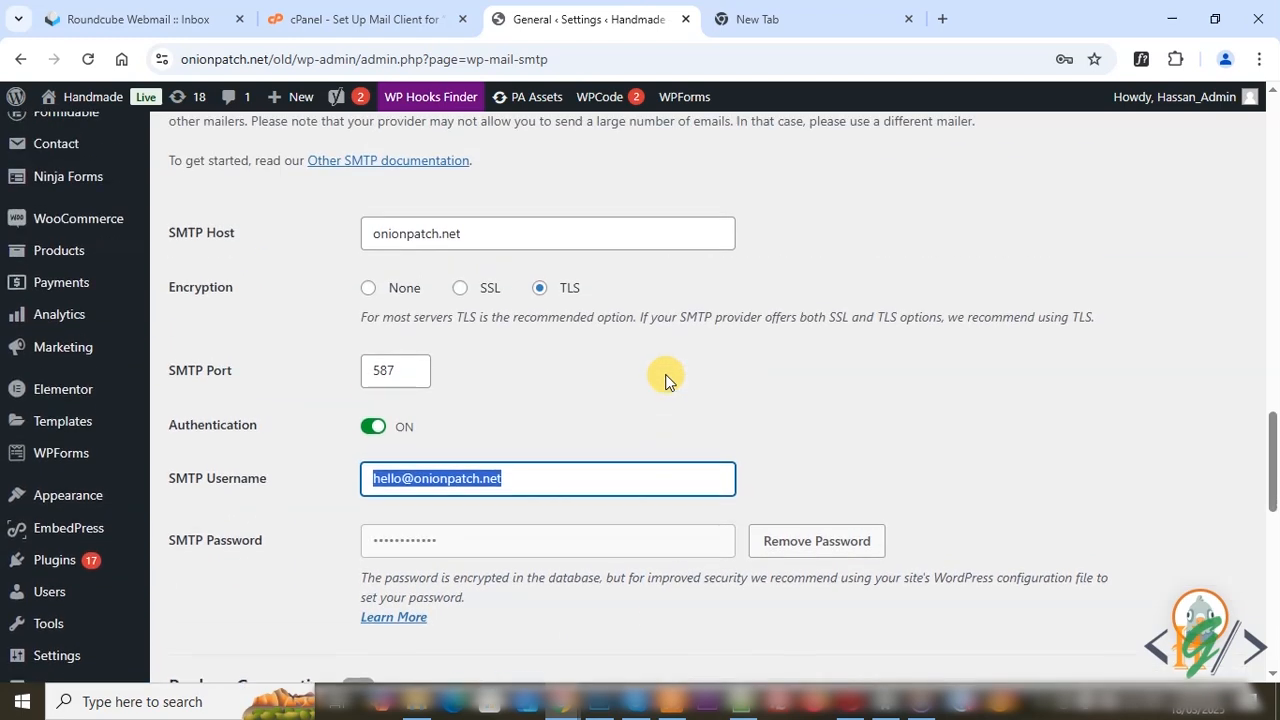